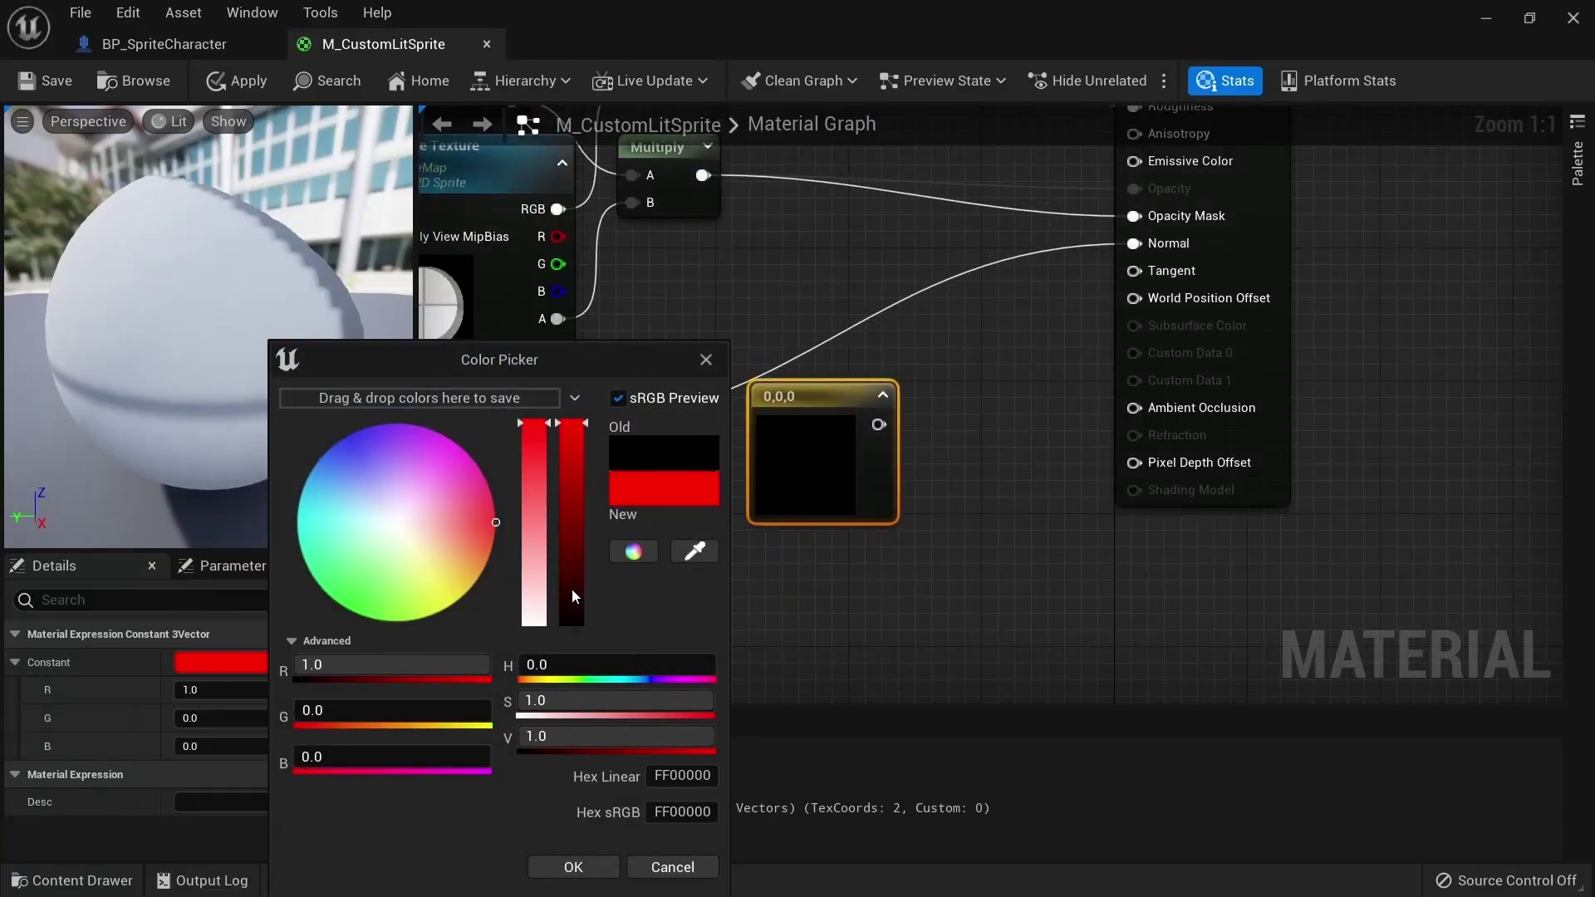
# Step: Wire the red (1,0,0) constant into the lit material's Emissive Color, then open BP_SpriteCharacter
pyautogui.press('Return')
pyautogui.moveTo(826, 527); pyautogui.dragTo(826, 594, button='right')
pyautogui.moveTo(877, 492); pyautogui.dragTo(1134, 229)
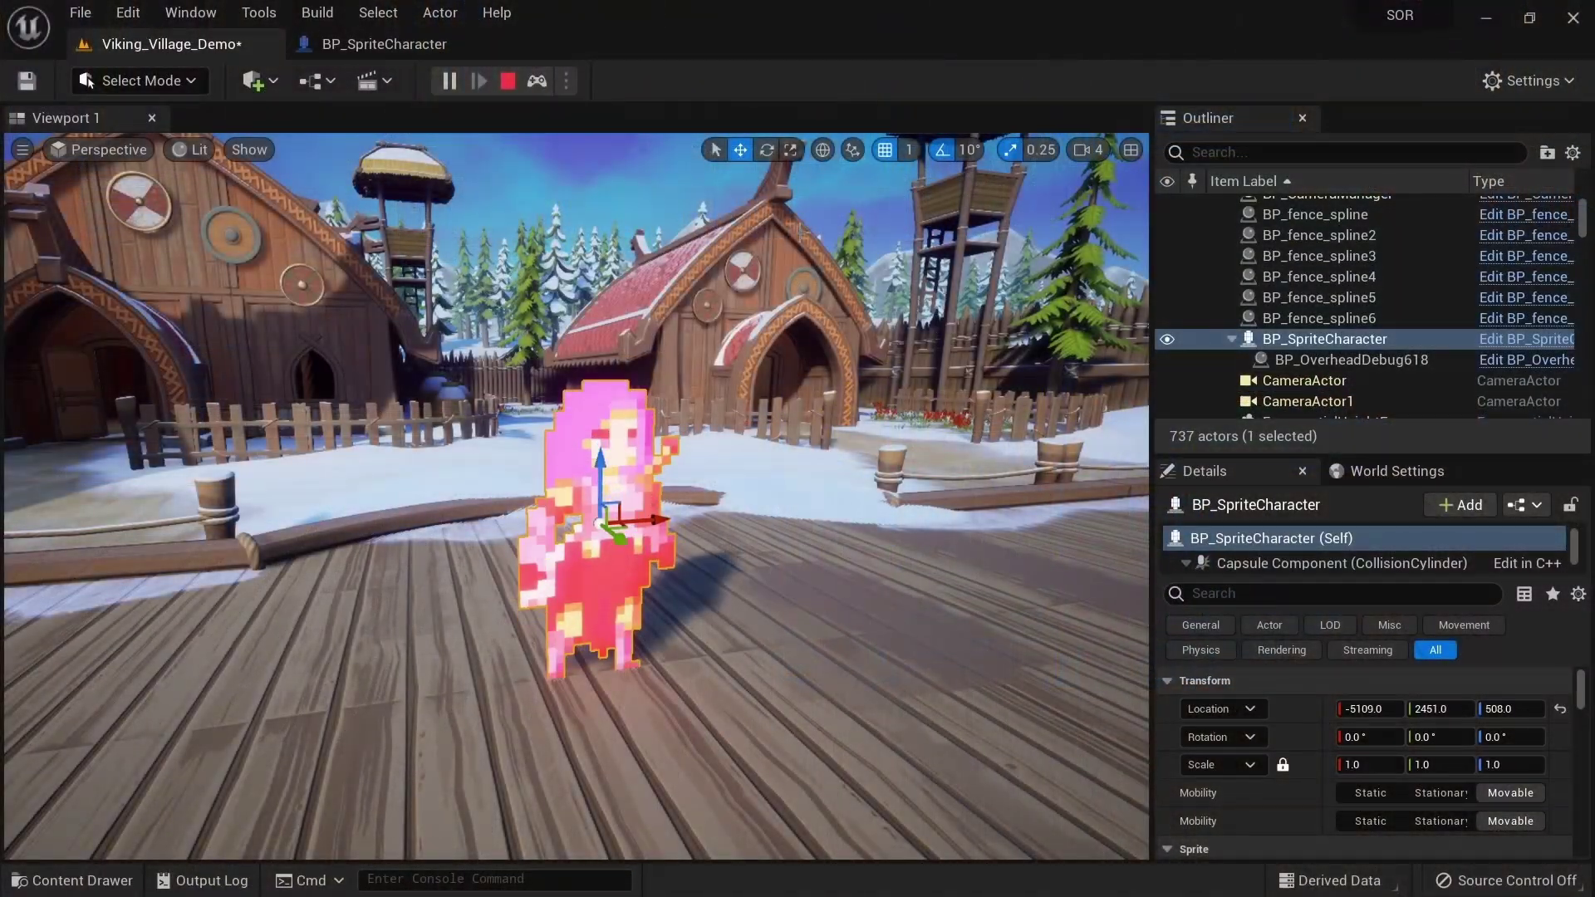
pyautogui.click(498, 191)
pyautogui.click(389, 44)
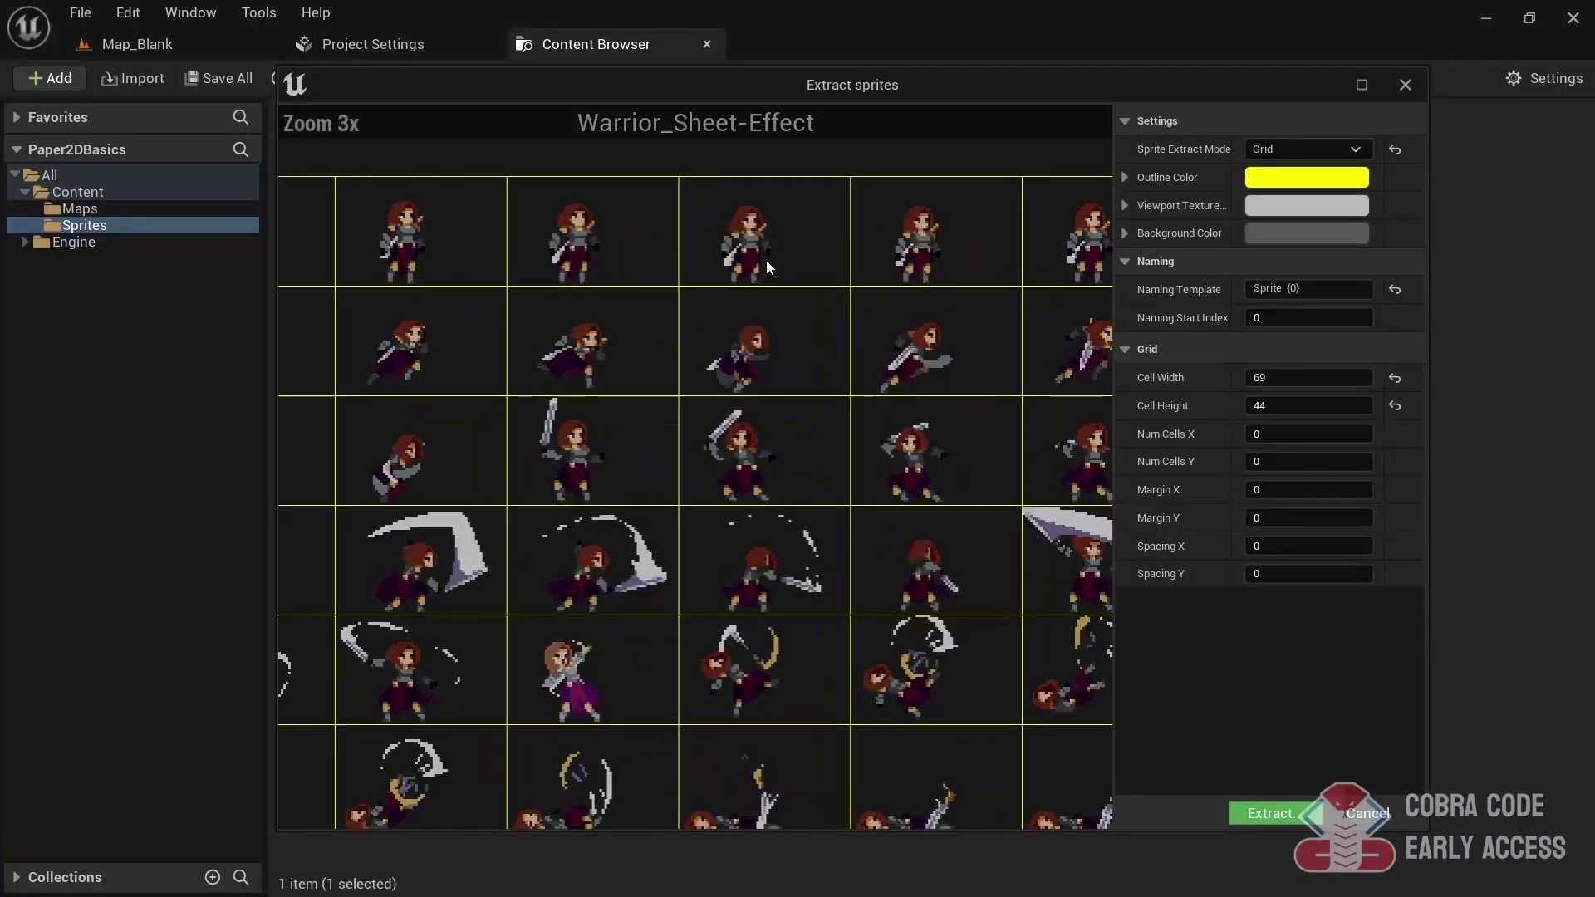
# Step: Scroll the Patreon page down to the cheat sheet's lit material and Cast Shadow section
pyautogui.scroll(7, 765, 261)
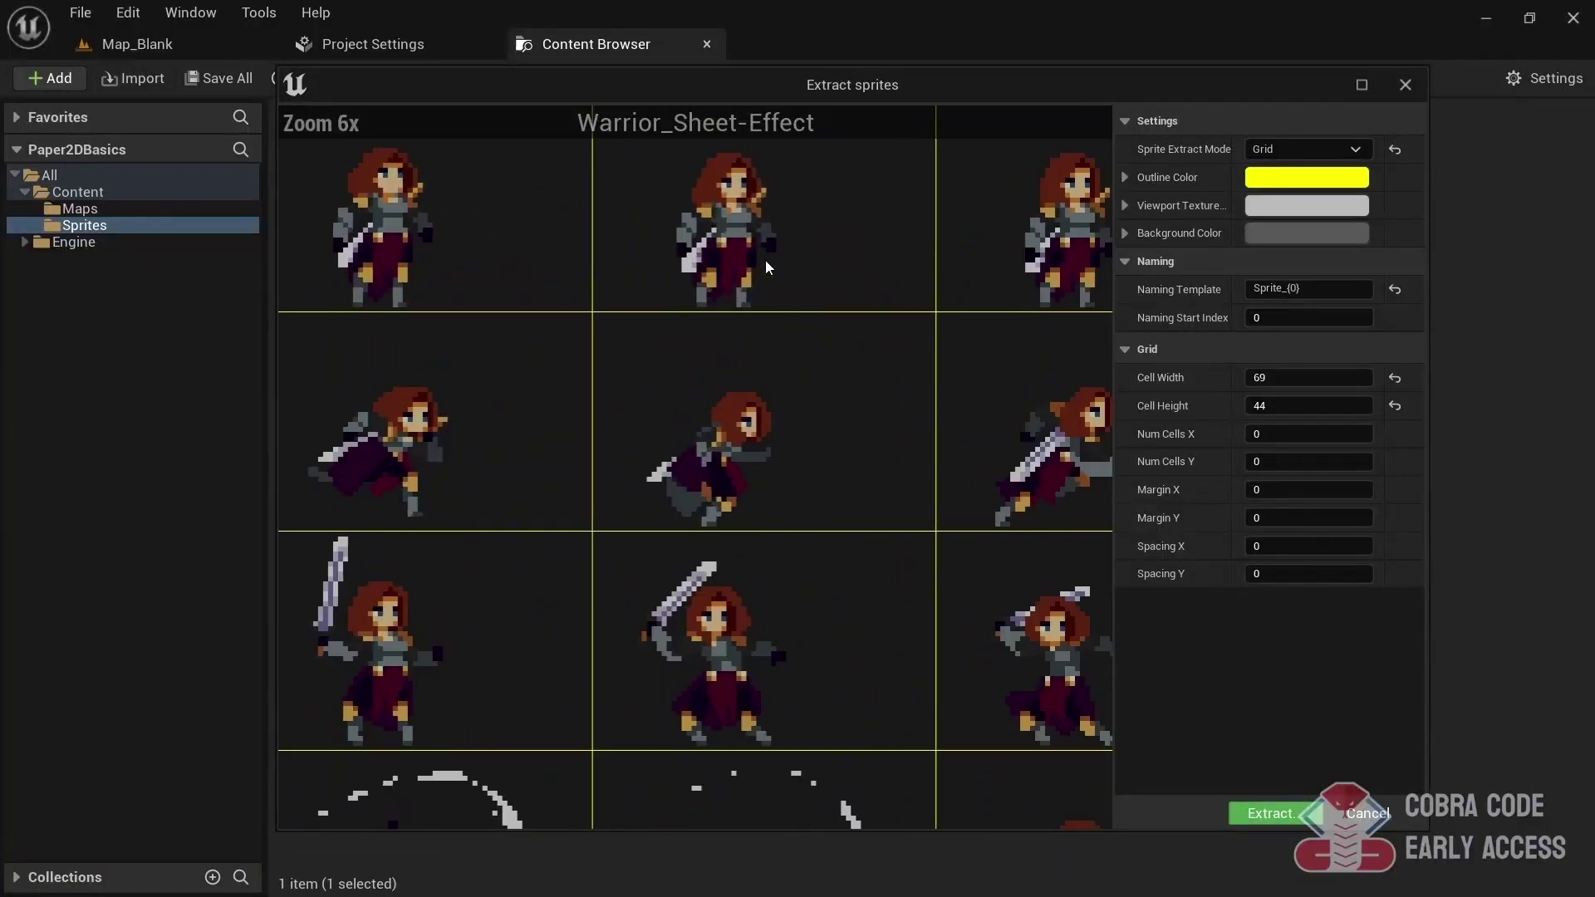
pyautogui.scroll(2, 757, 300)
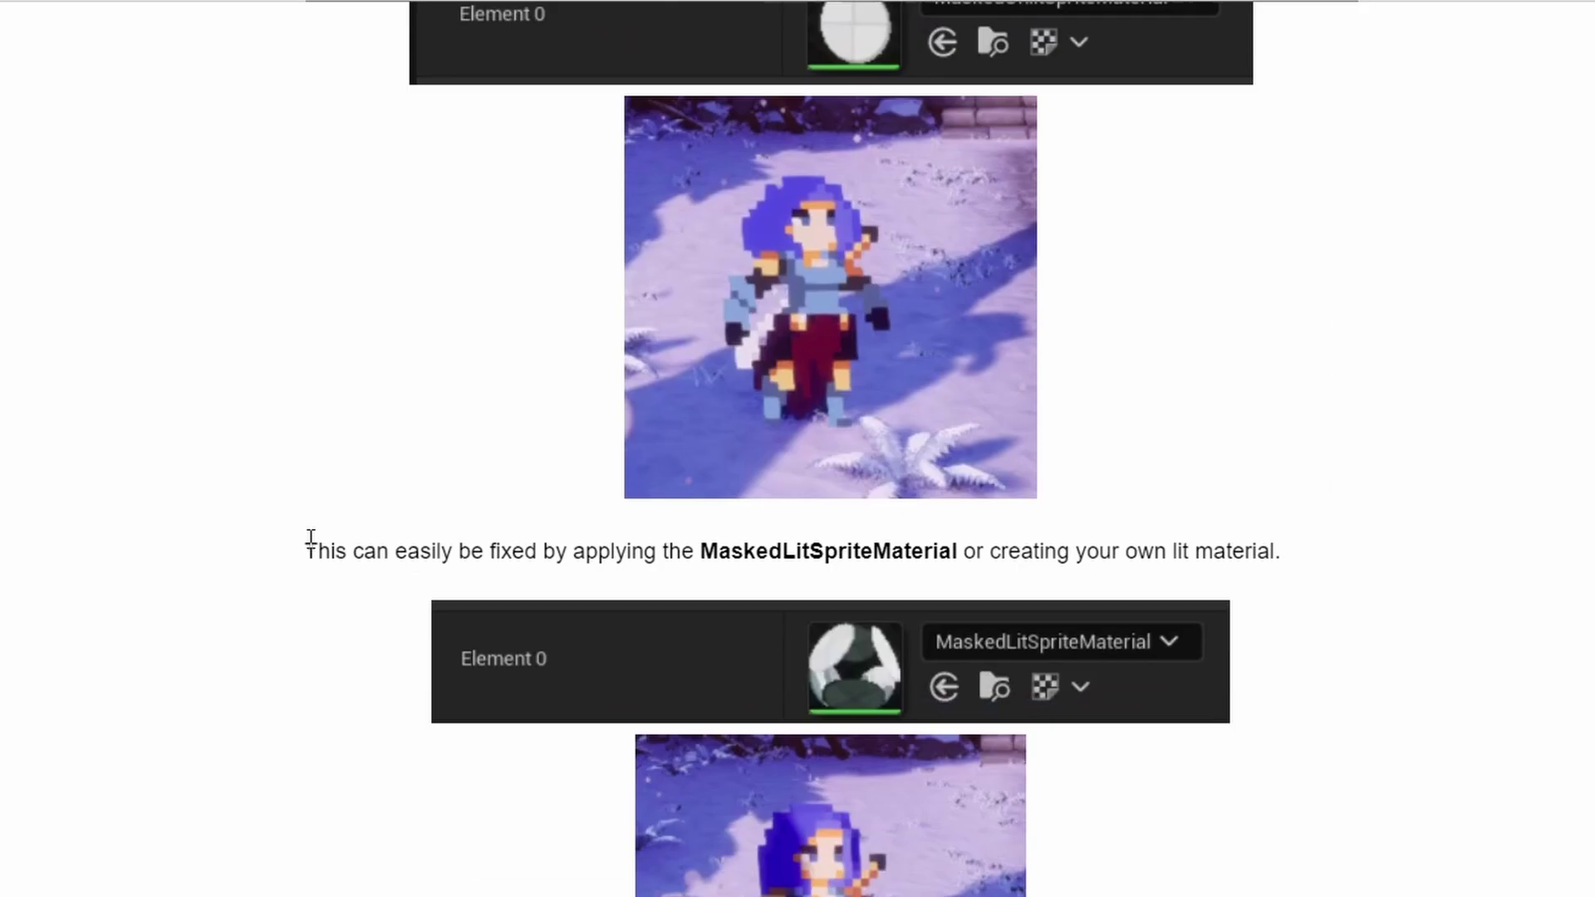
pyautogui.scroll(-20, 310, 536)
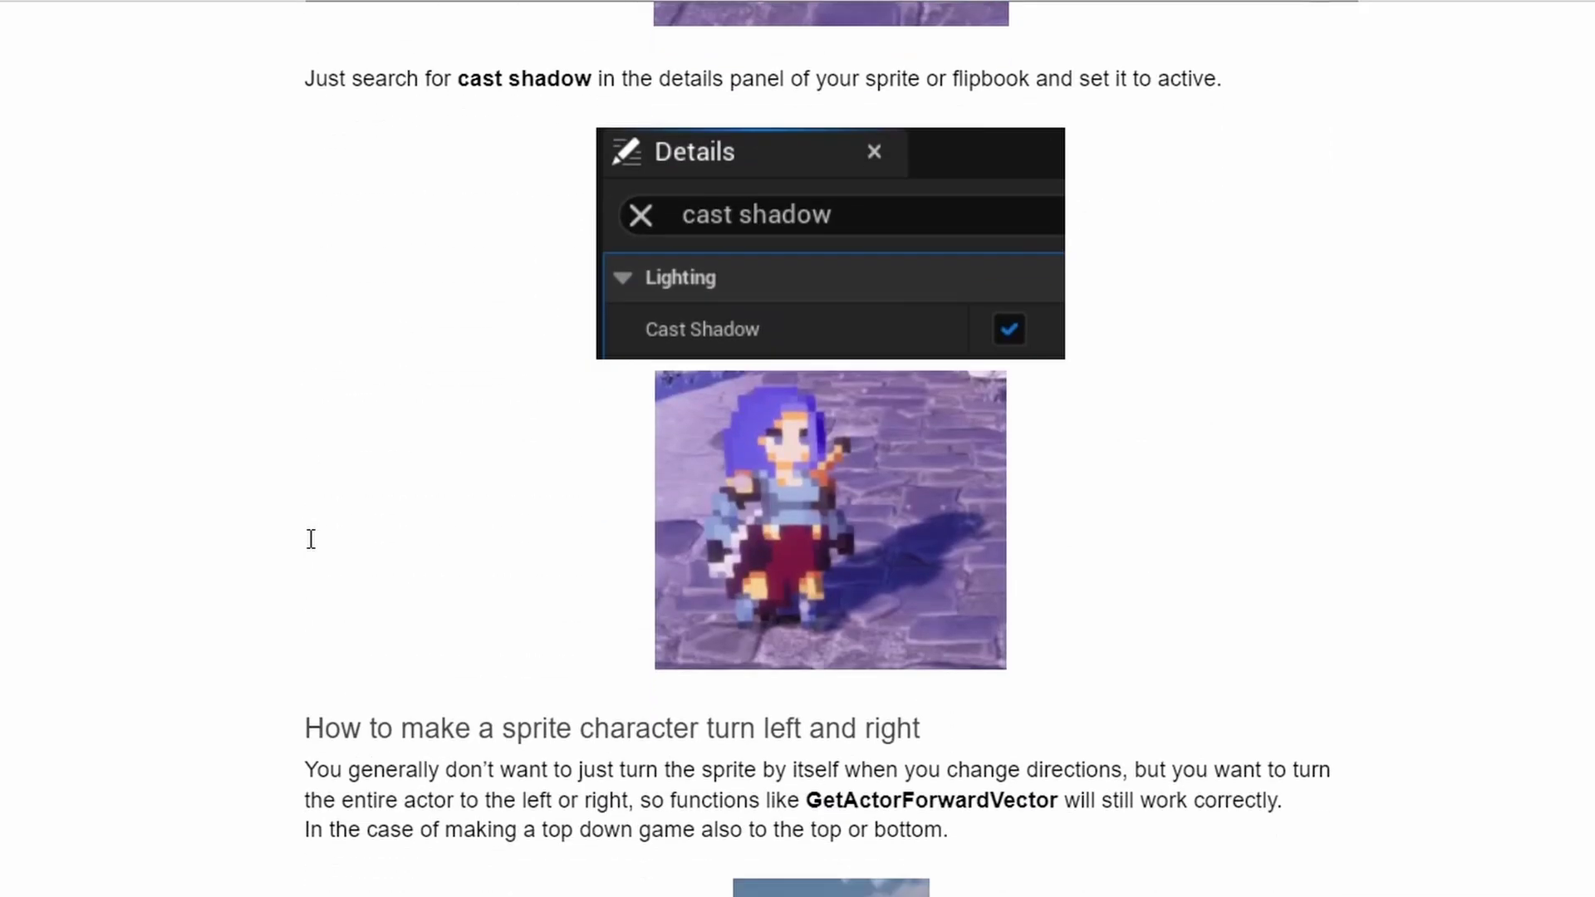
pyautogui.scroll(-14, 311, 539)
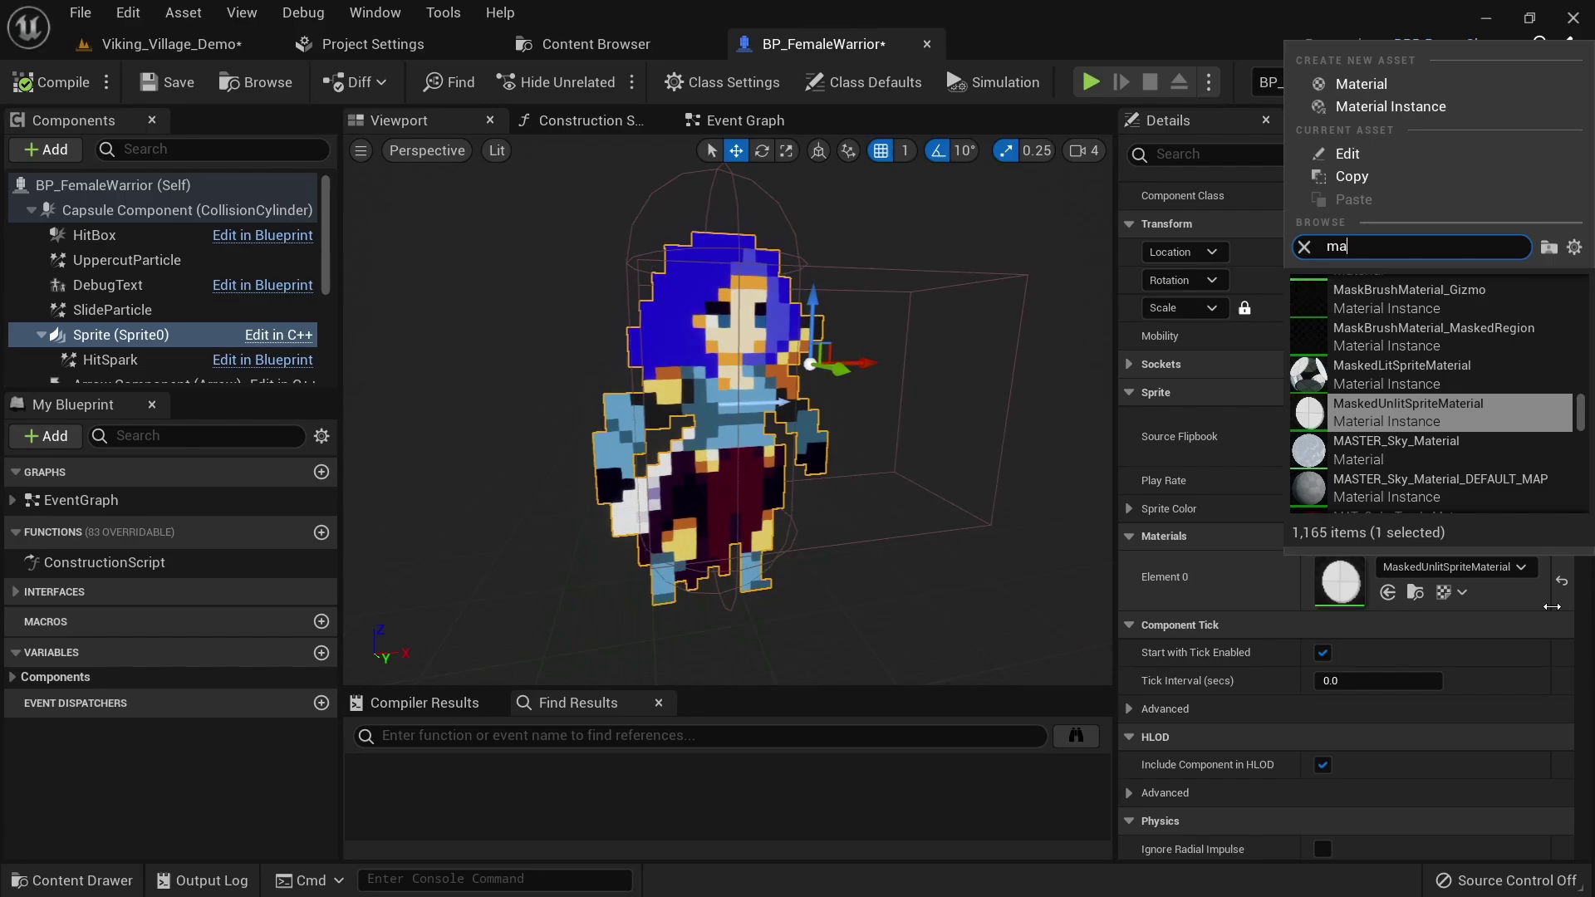
# Step: Search 'Lits' to assign MaskedLitSpriteMaterial to the warrior's sprite, then nudge it left
pyautogui.write('Litsprite')
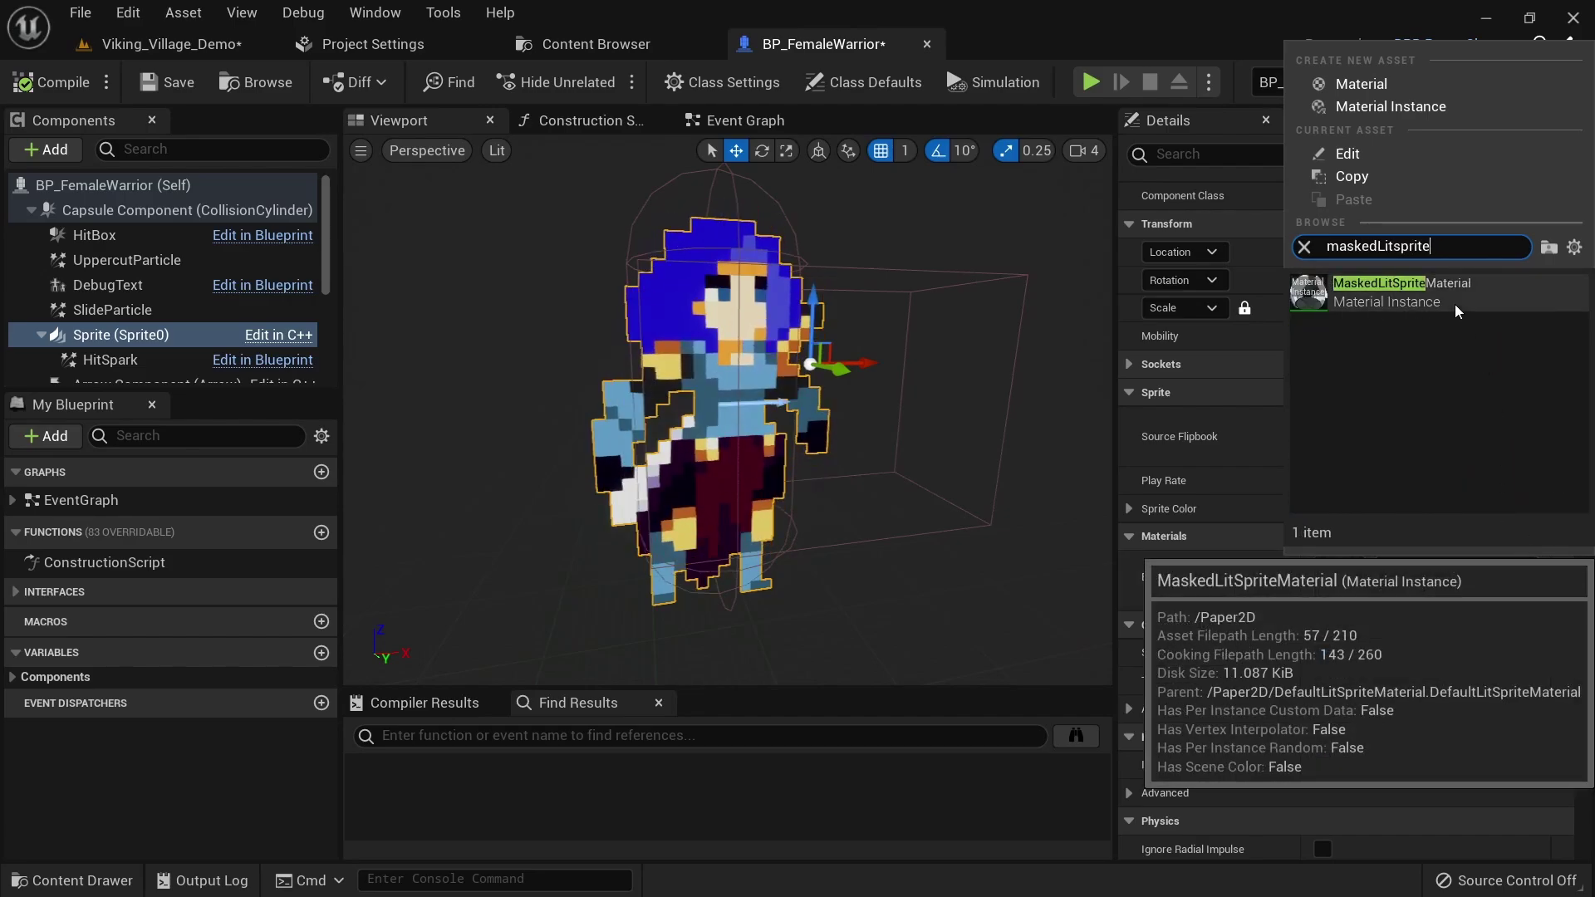
pyautogui.click(1403, 291)
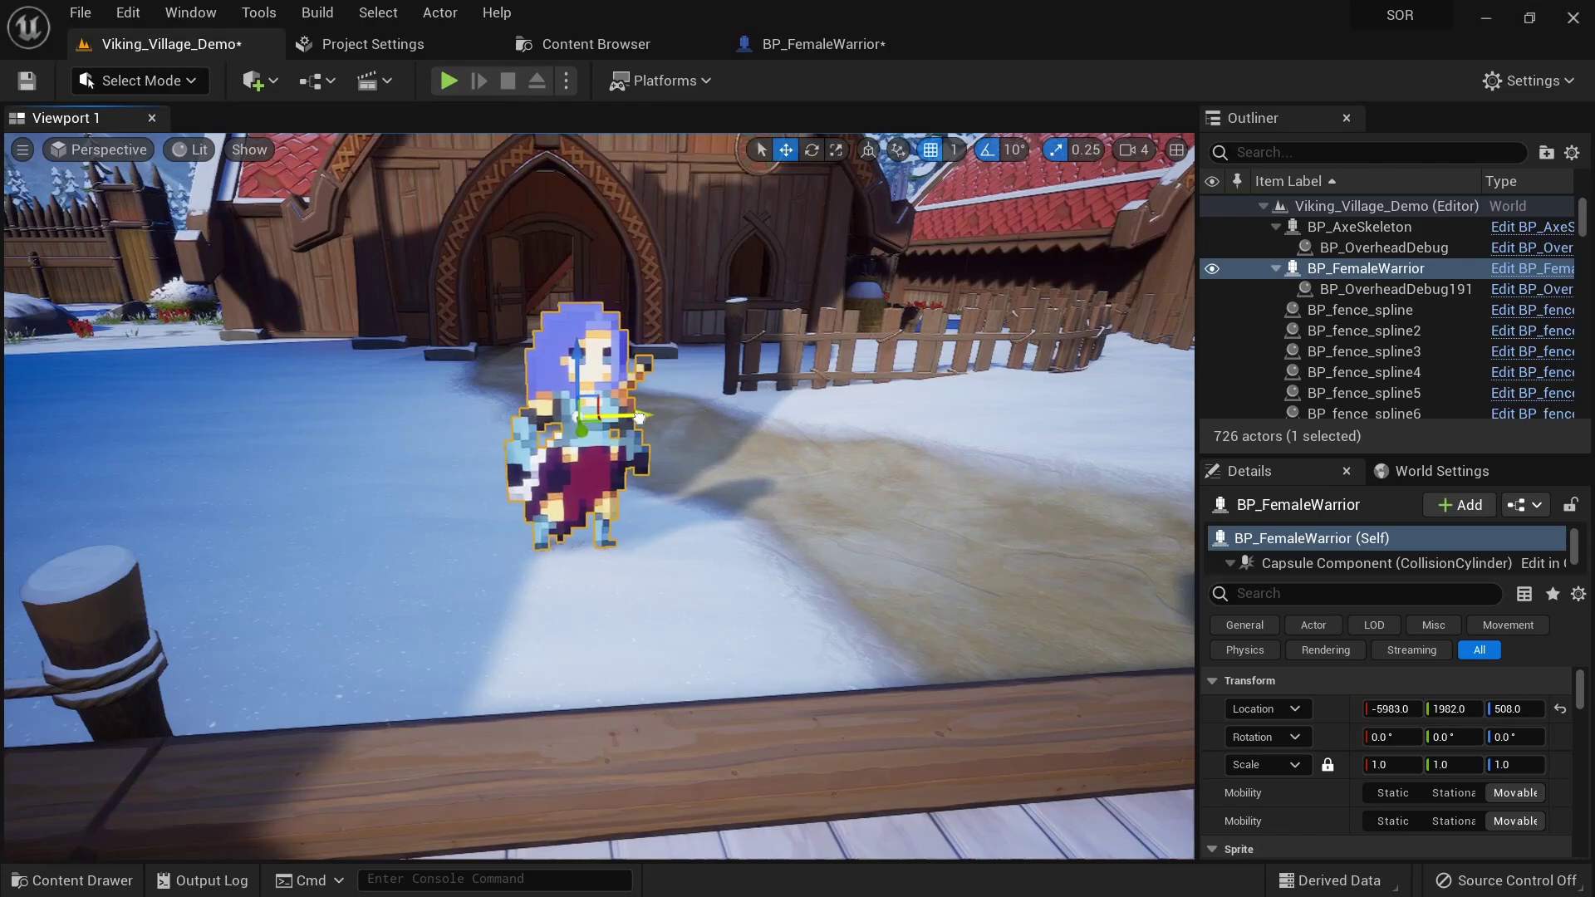
pyautogui.moveTo(638, 417); pyautogui.dragTo(525, 435)
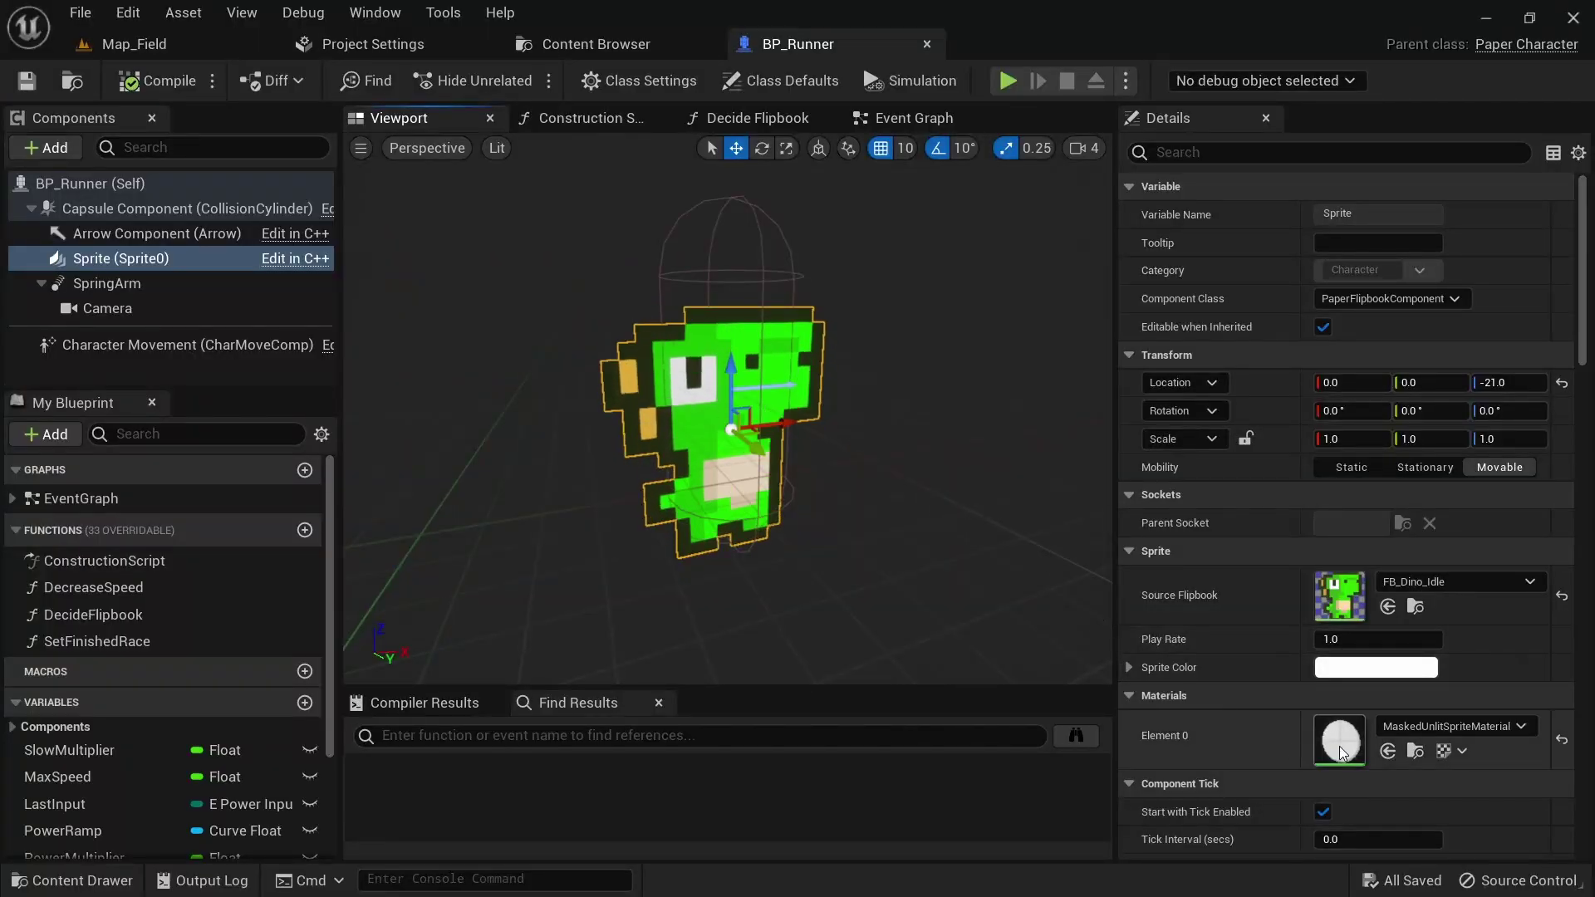
# Step: Browse to Paper2D Content and select DefaultLitSpriteMaterial together with DefaultSpriteMaterial
pyautogui.click(1414, 751)
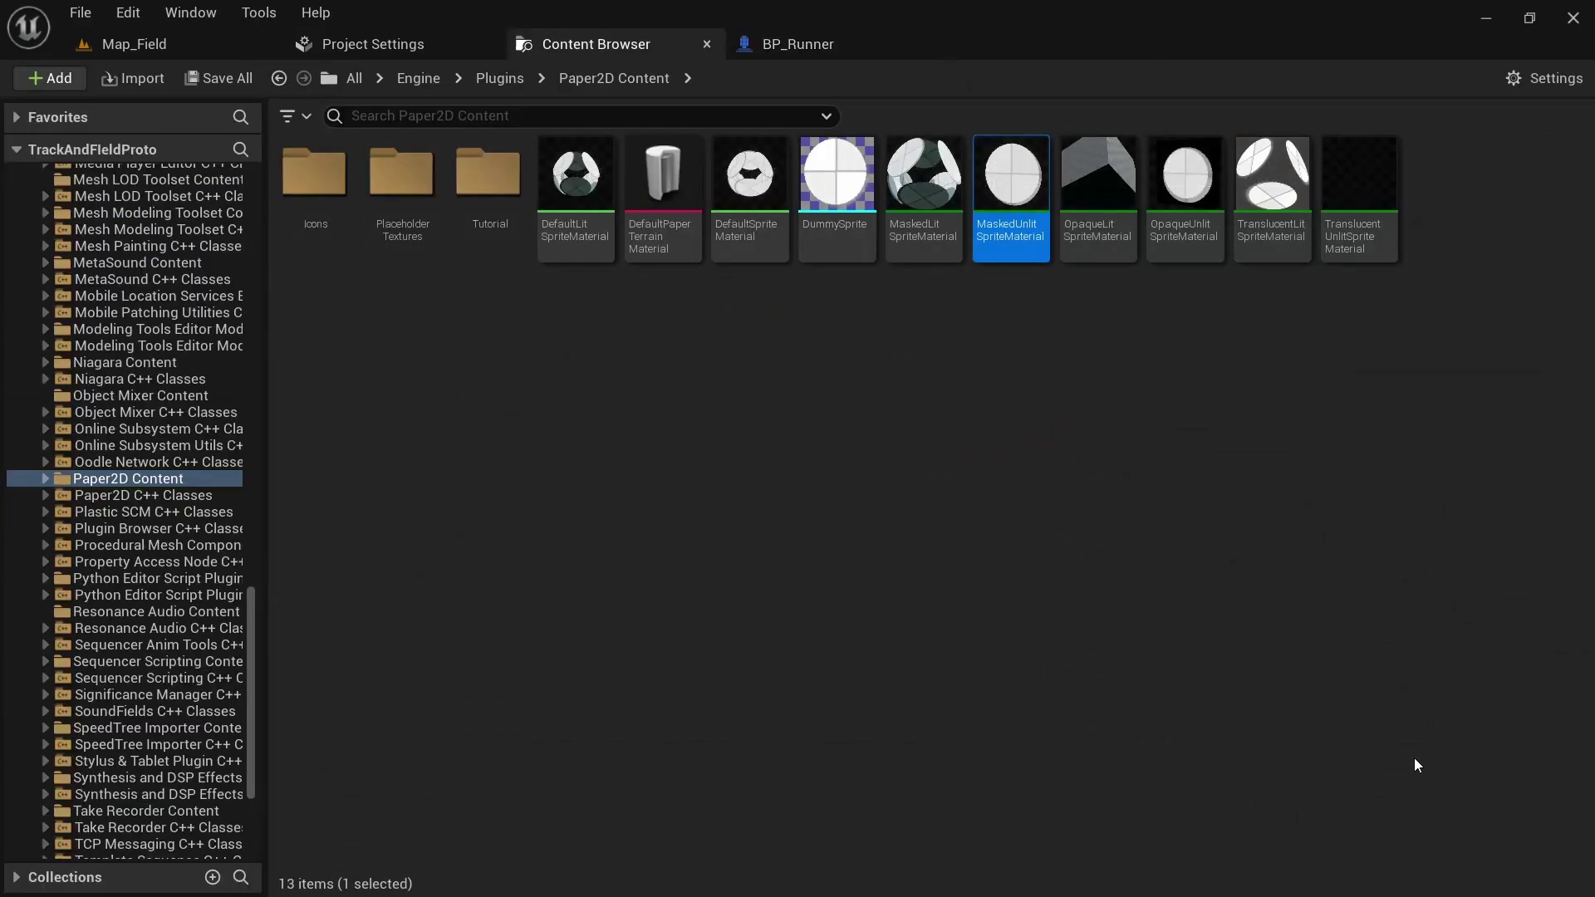
pyautogui.click(838, 369)
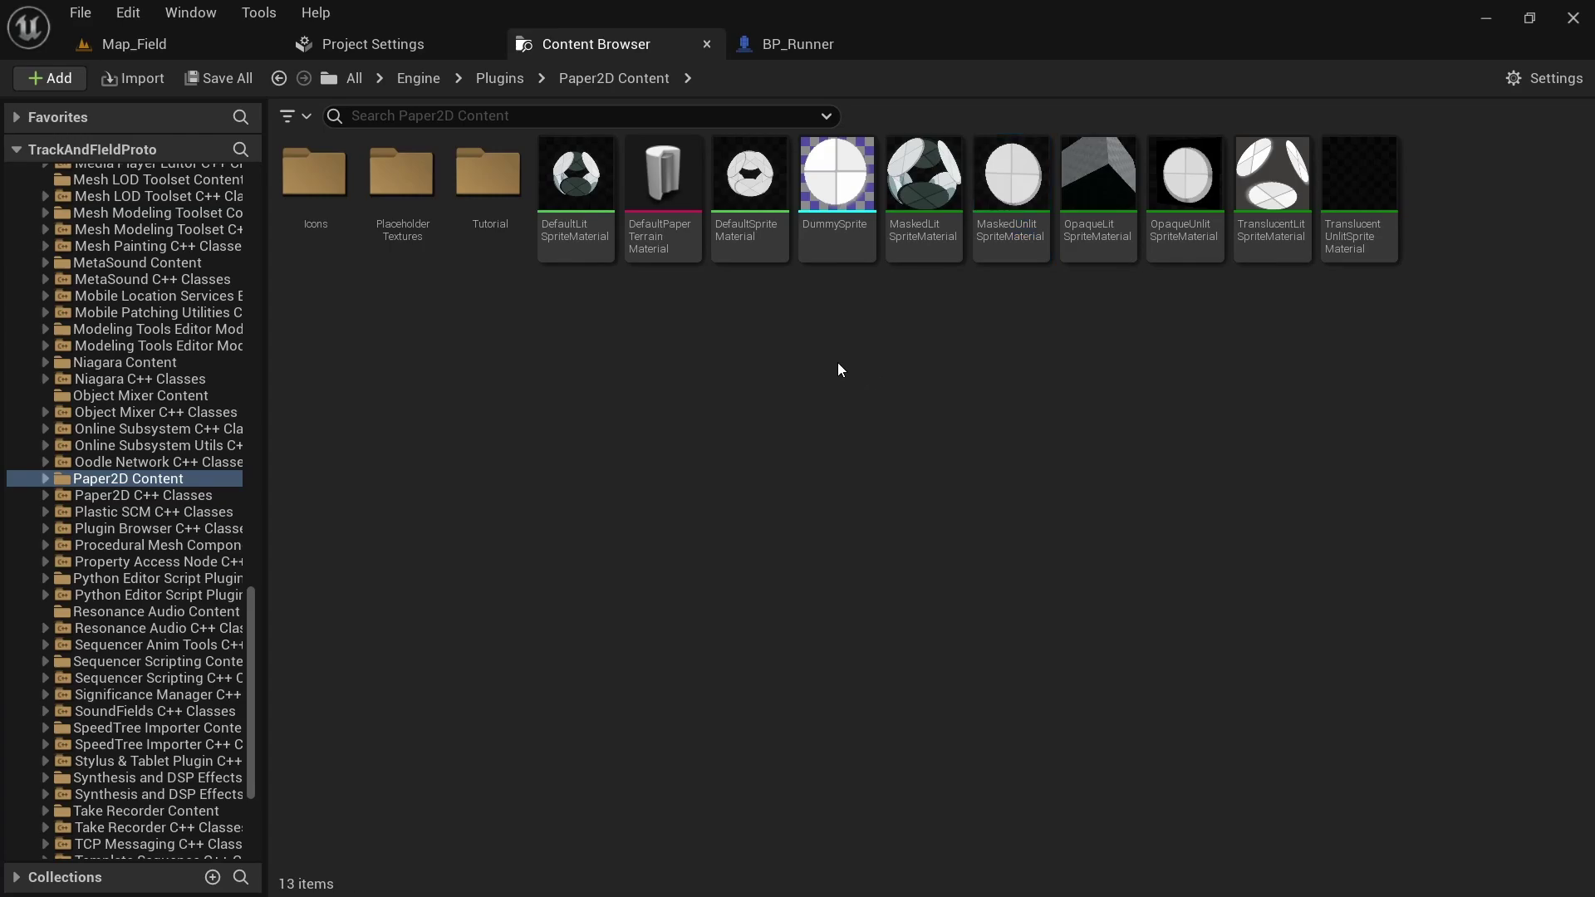
pyautogui.click(582, 232)
pyautogui.moveTo(759, 262)
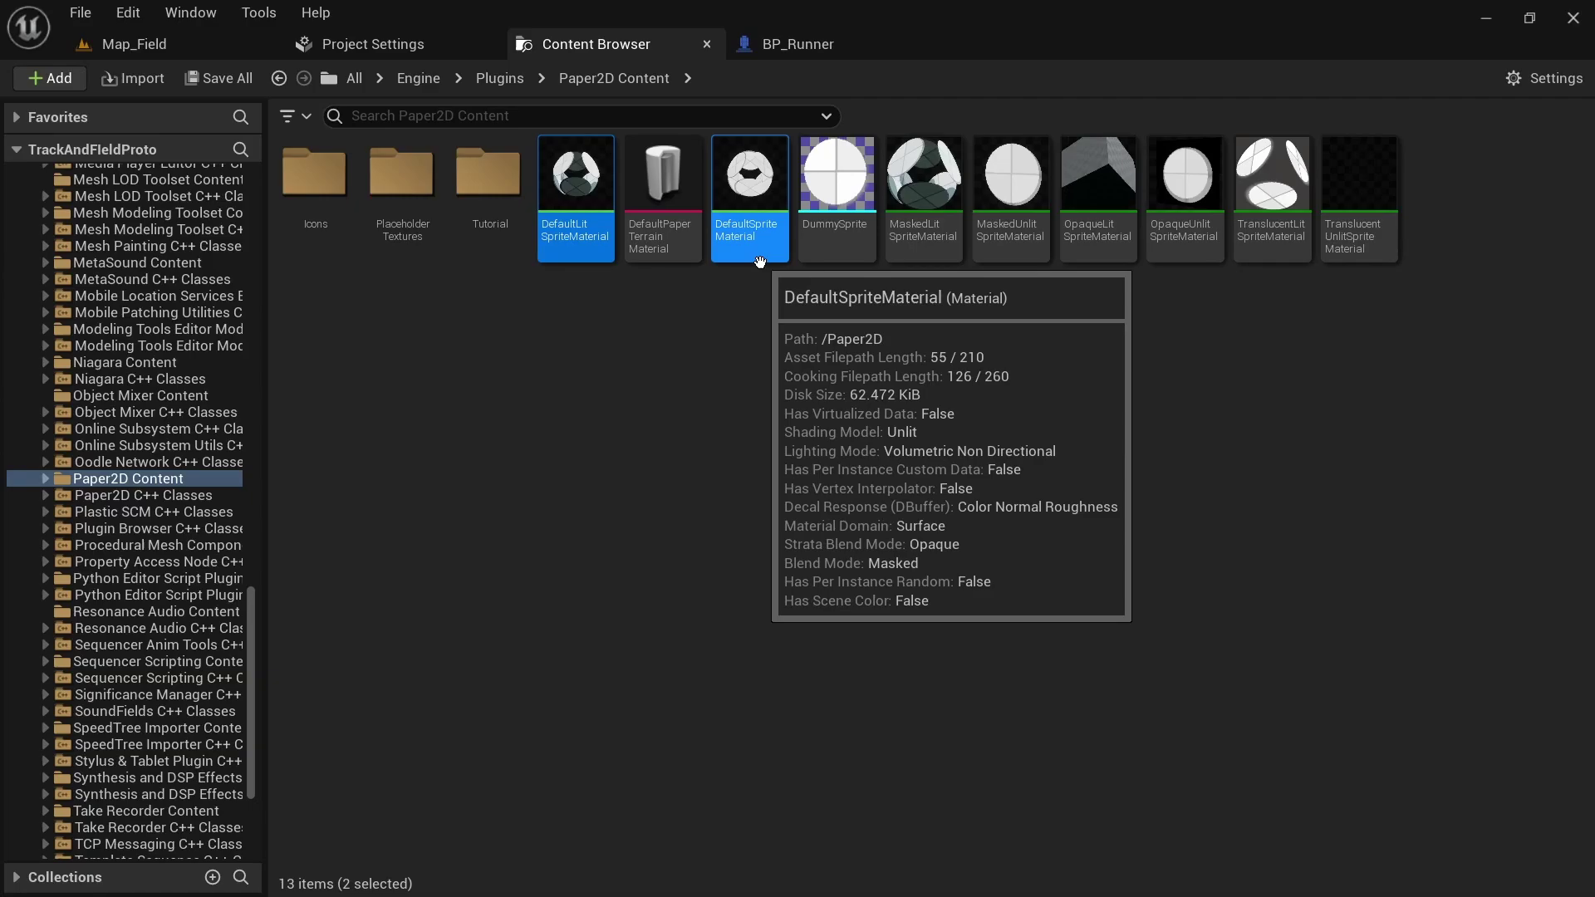
pyautogui.scroll(15, 173, 361)
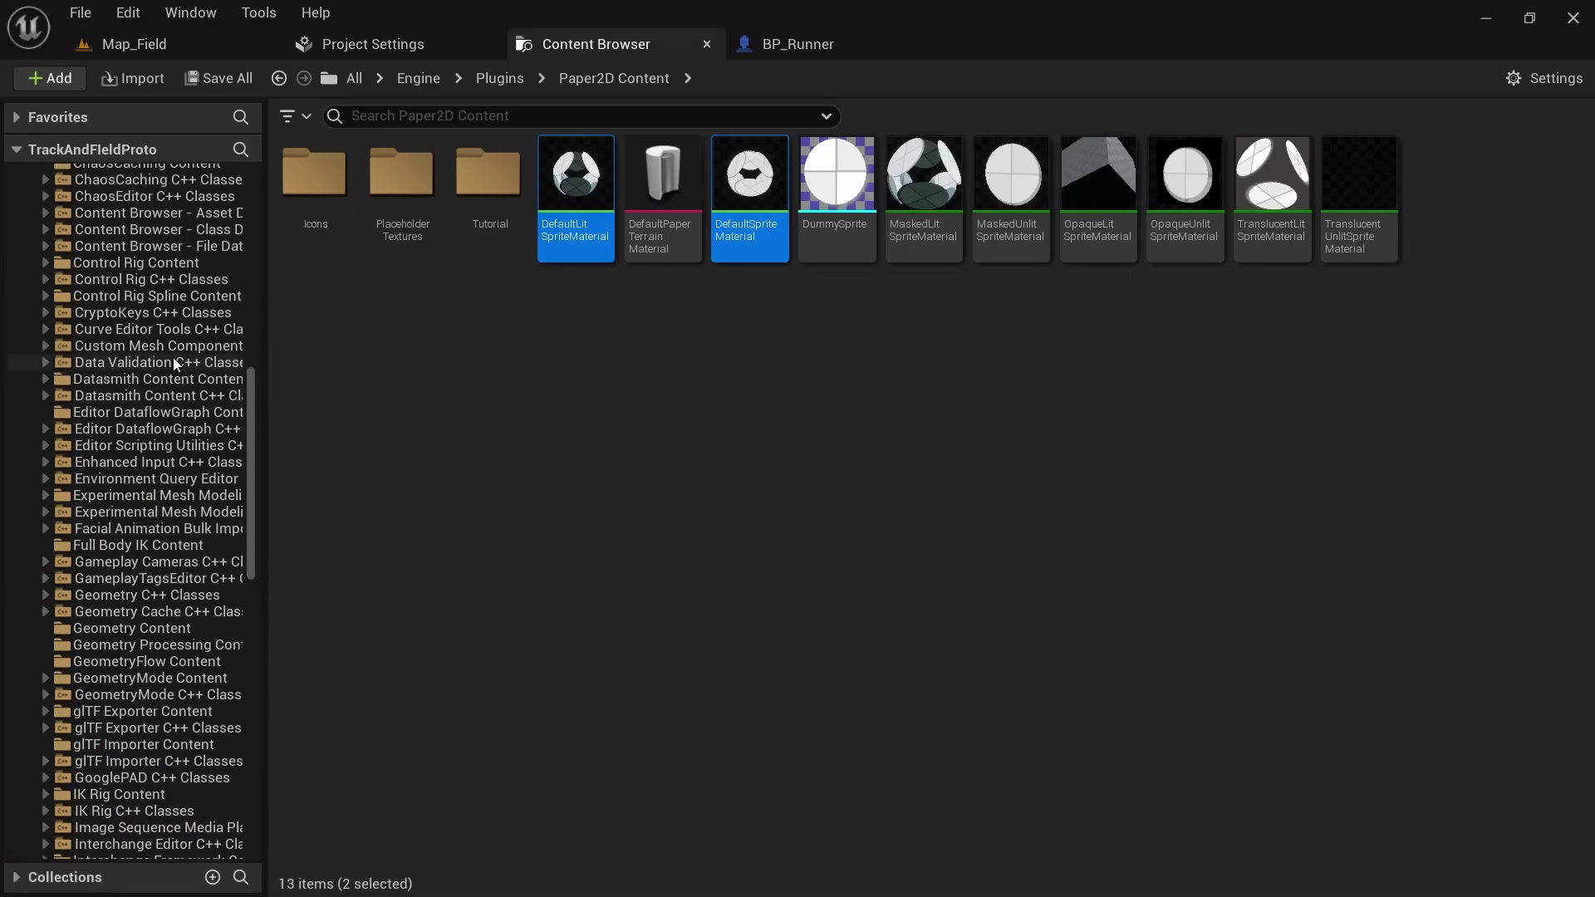
pyautogui.scroll(15, 173, 358)
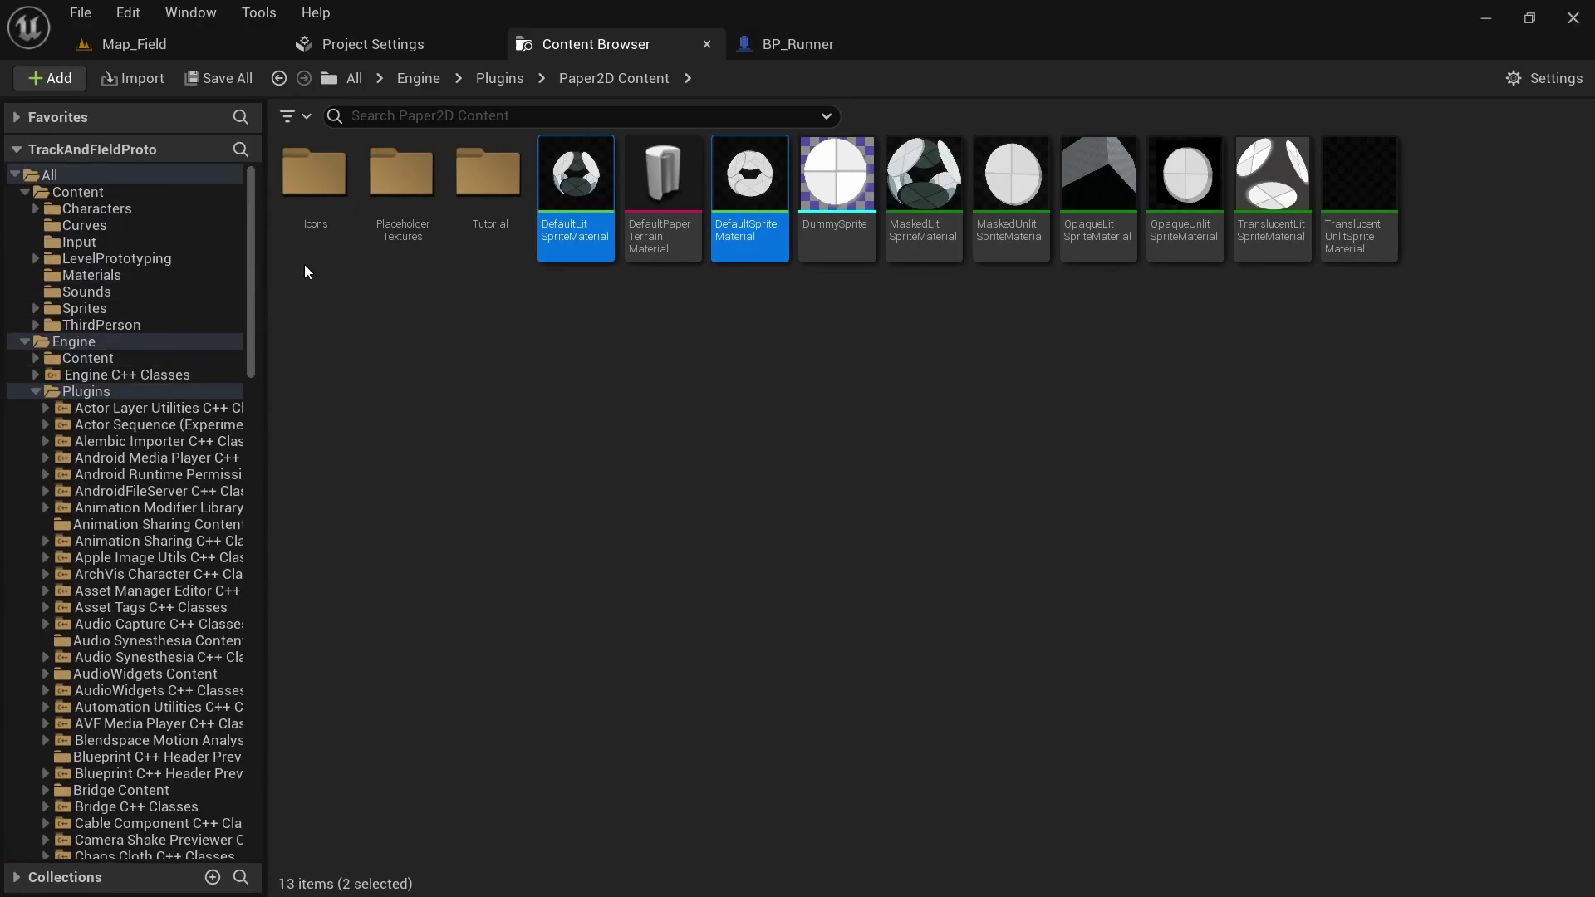
# Step: Copy both default materials into Content > Materials and open that folder
pyautogui.moveTo(551, 240); pyautogui.dragTo(122, 277)
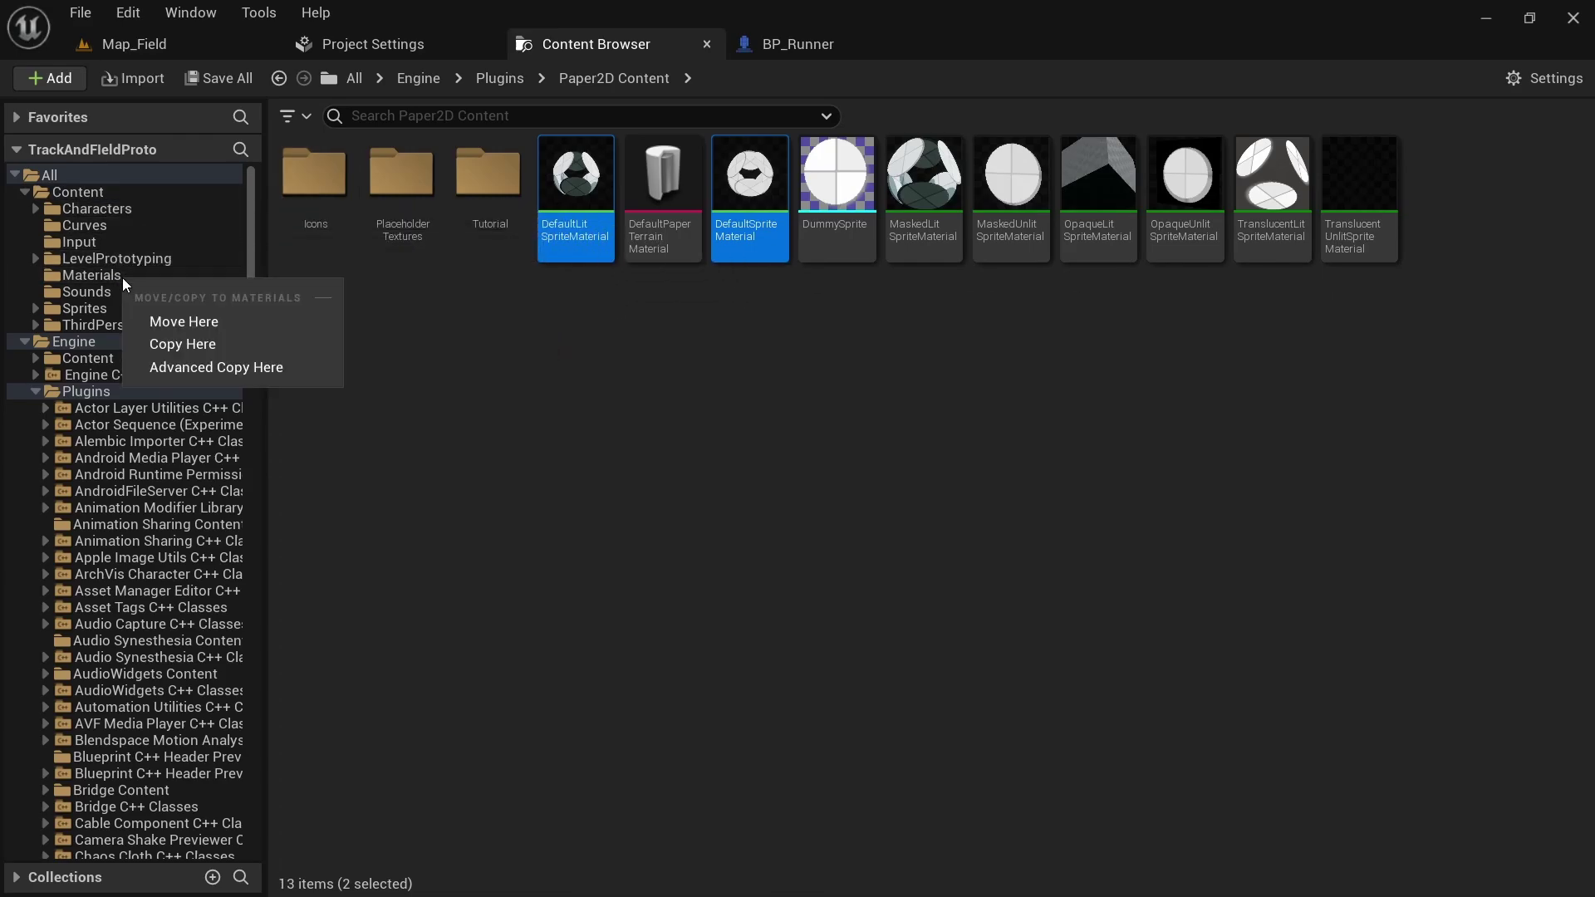
pyautogui.click(277, 349)
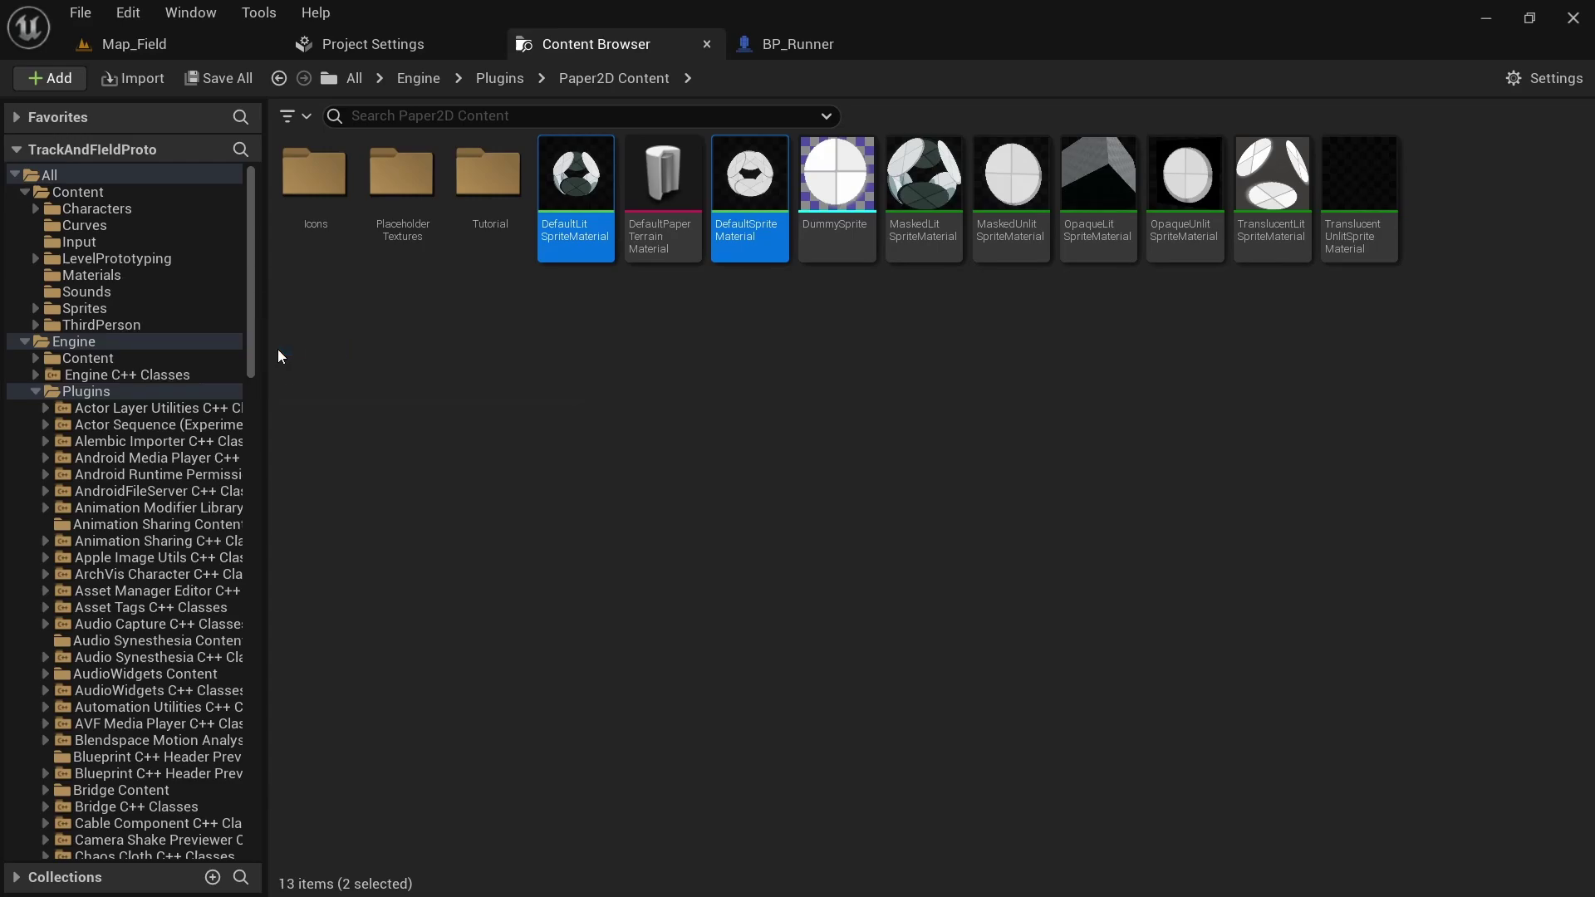
pyautogui.click(136, 274)
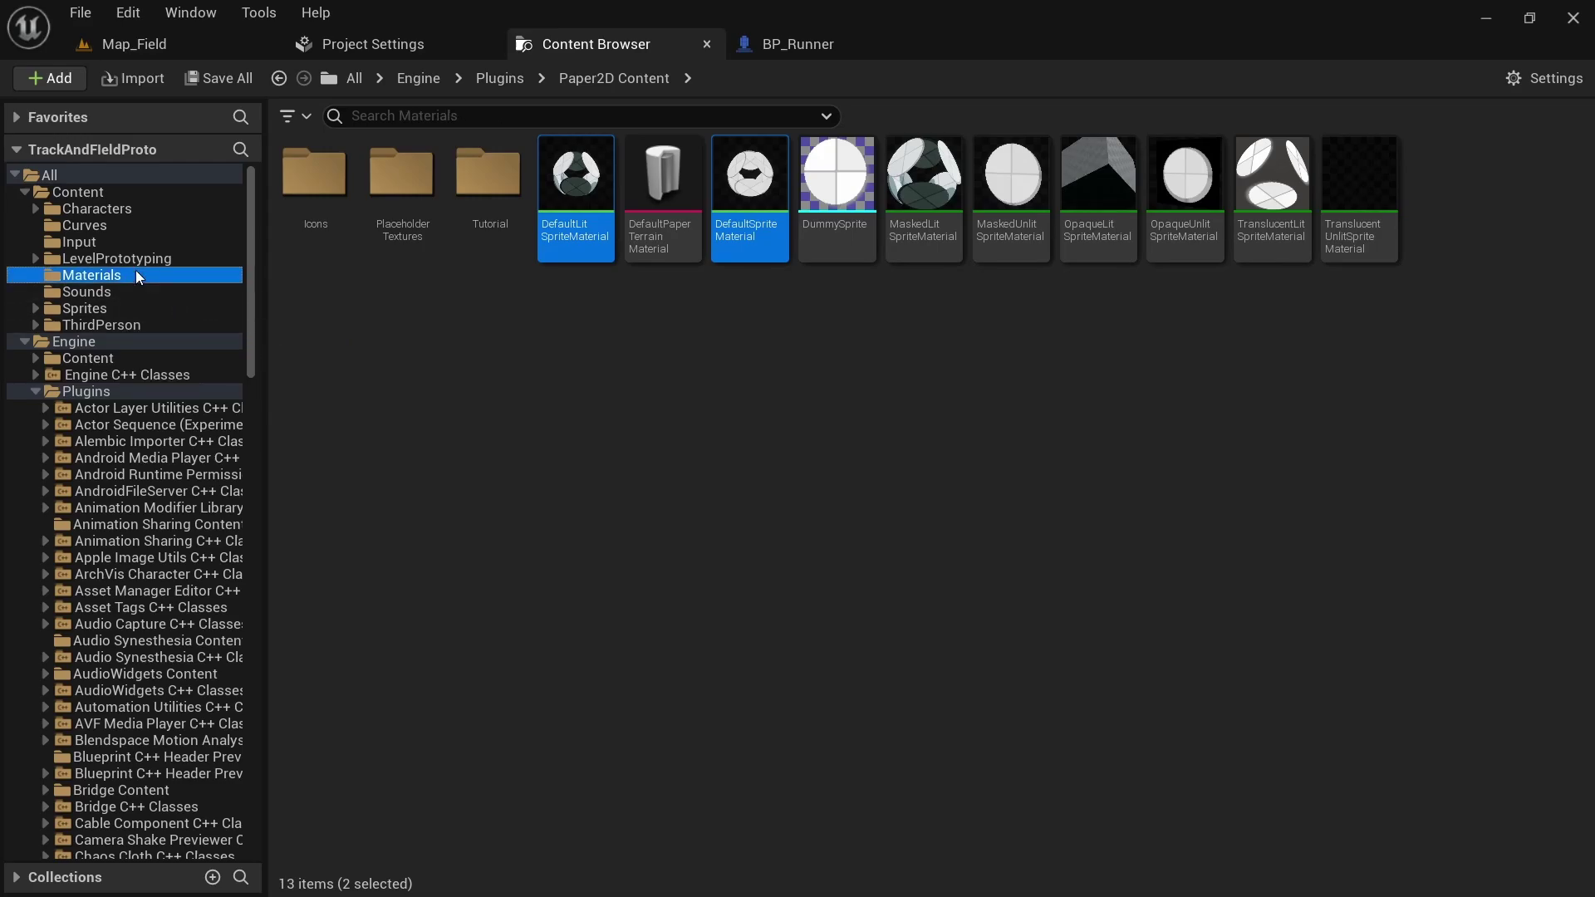
# Step: Rename the copied lit material to M_CustomLitSprite
pyautogui.press('Right')
pyautogui.press('F2')
pyautogui.write('M_CustomLitSprite')
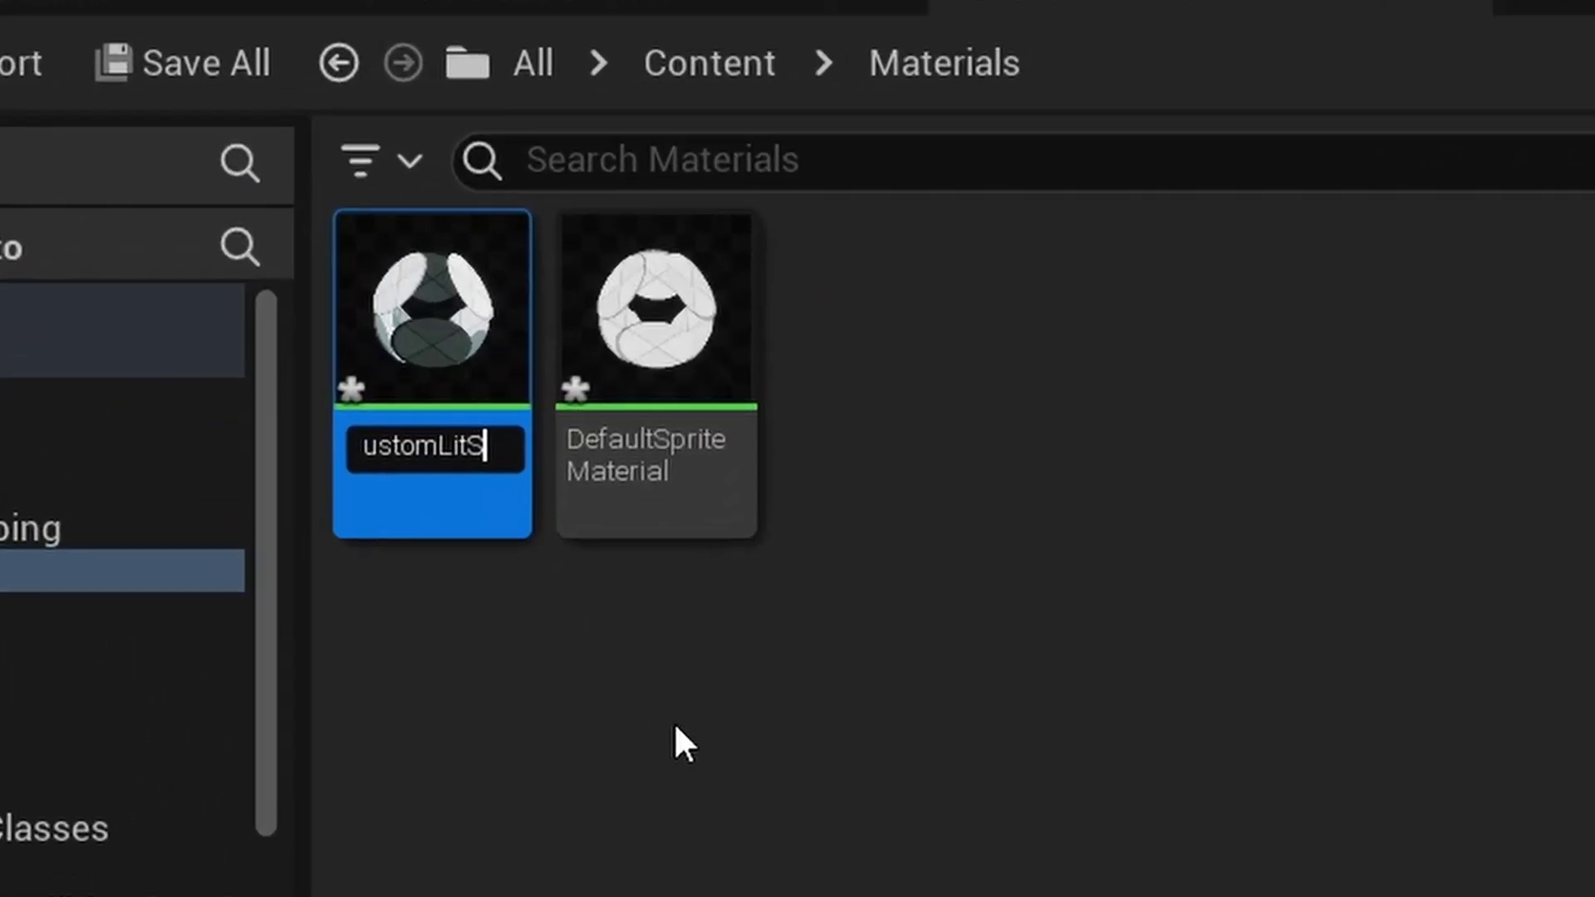
pyautogui.press('Return')
# Step: Rename the copied DefaultSpriteMaterial to M_CustomUnlitSprite
pyautogui.click(401, 367)
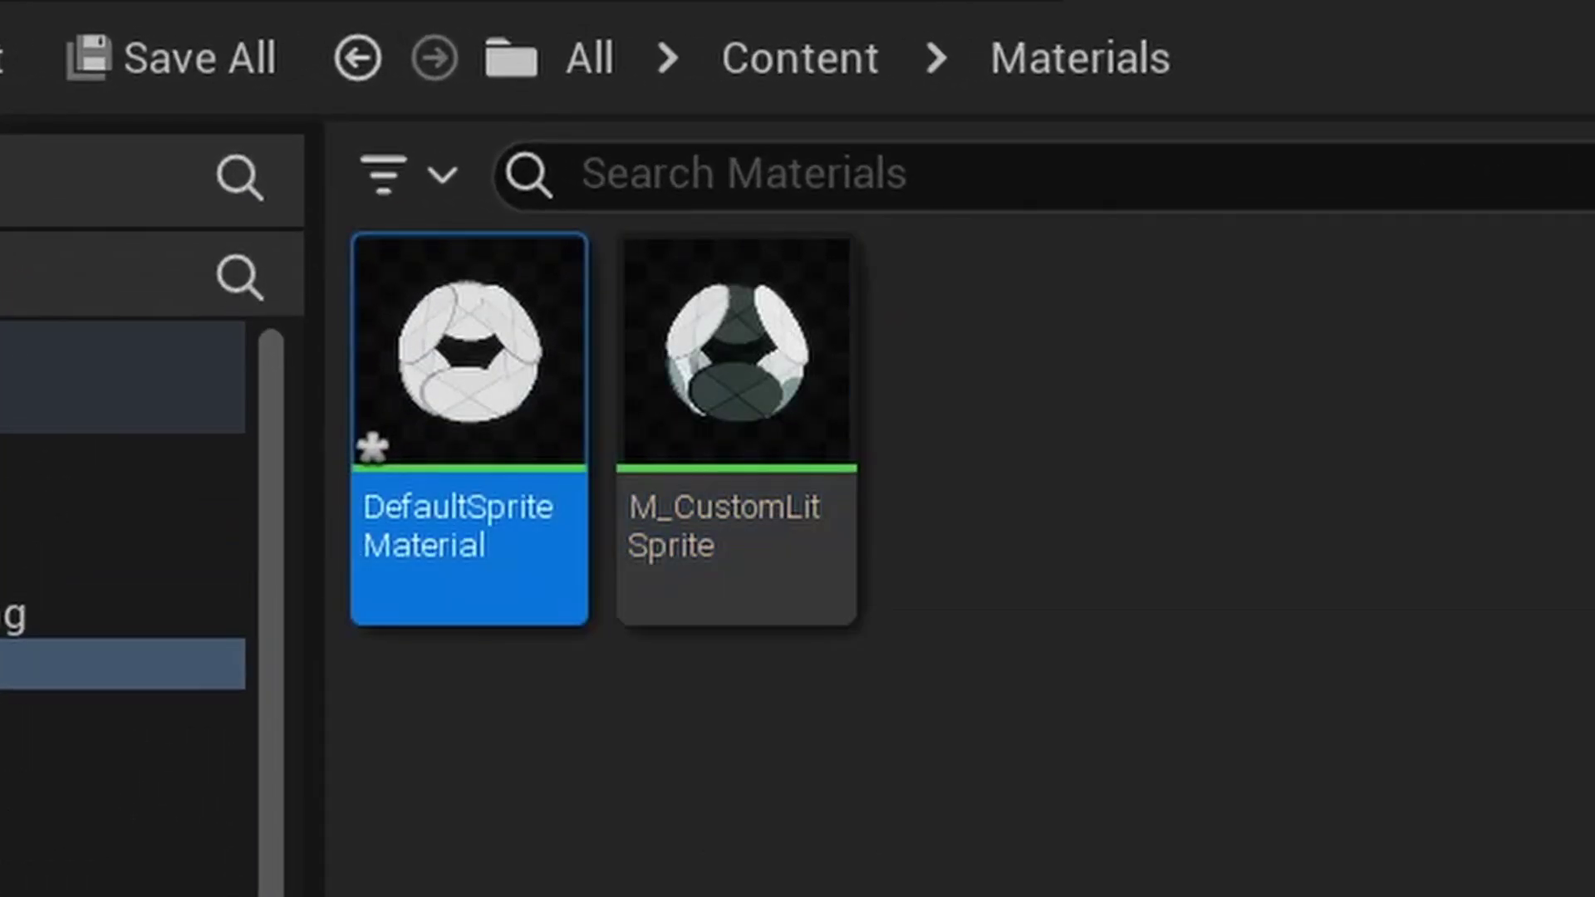
pyautogui.press('F2')
pyautogui.write('M')
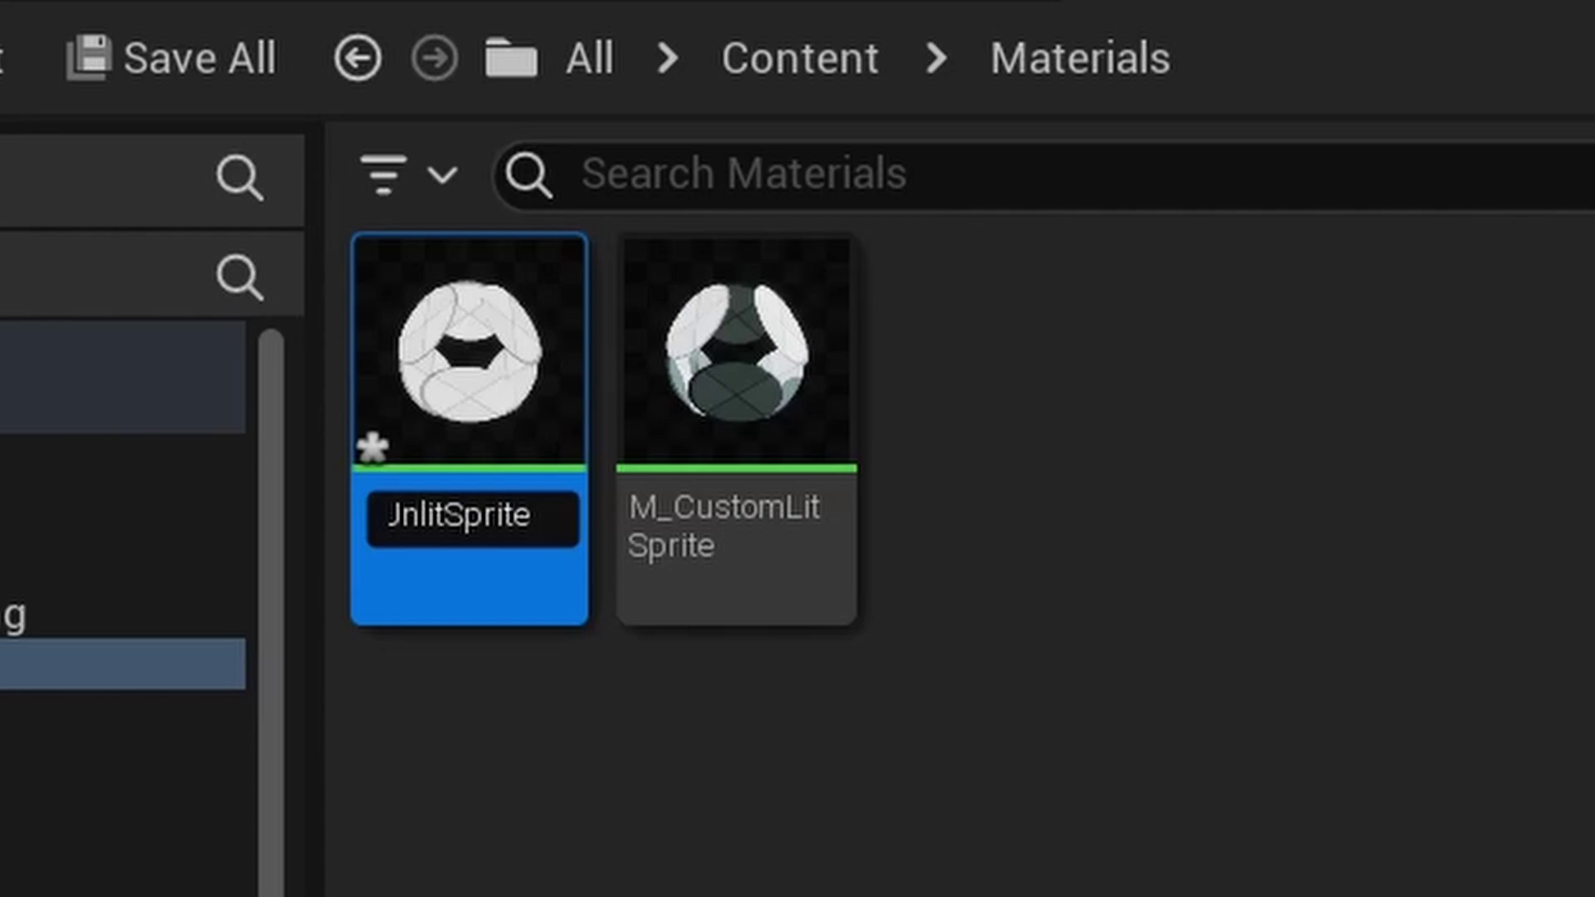
pyautogui.press('Return')
pyautogui.click(579, 431)
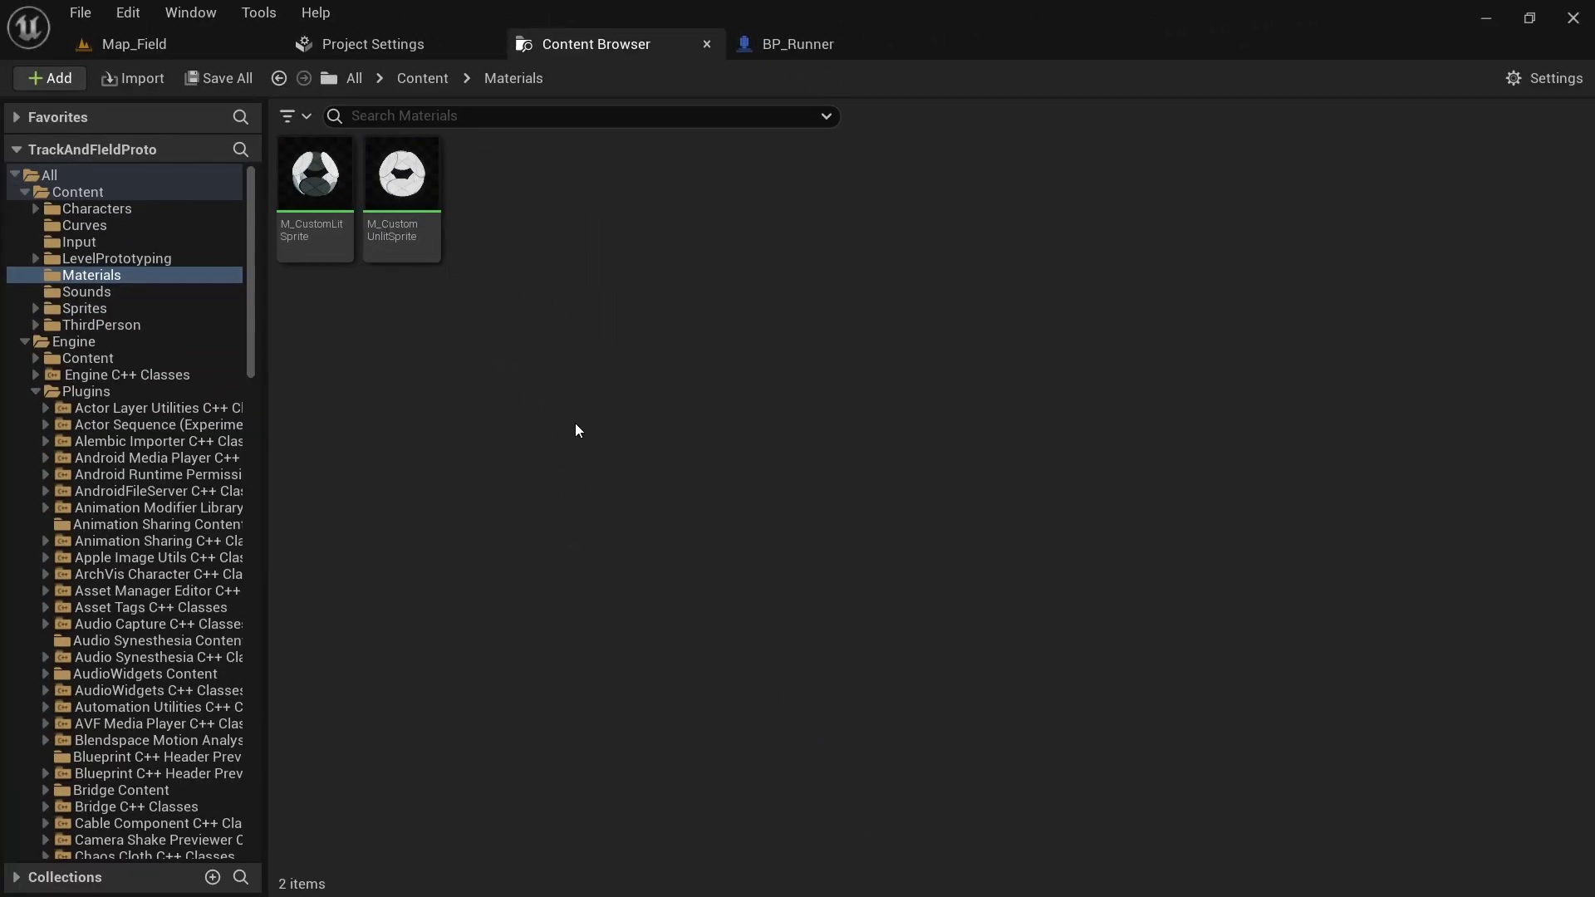
# Step: Open M_CustomLitSprite and M_CustomUnlitSprite in the material editor
pyautogui.doubleClick(315, 196)
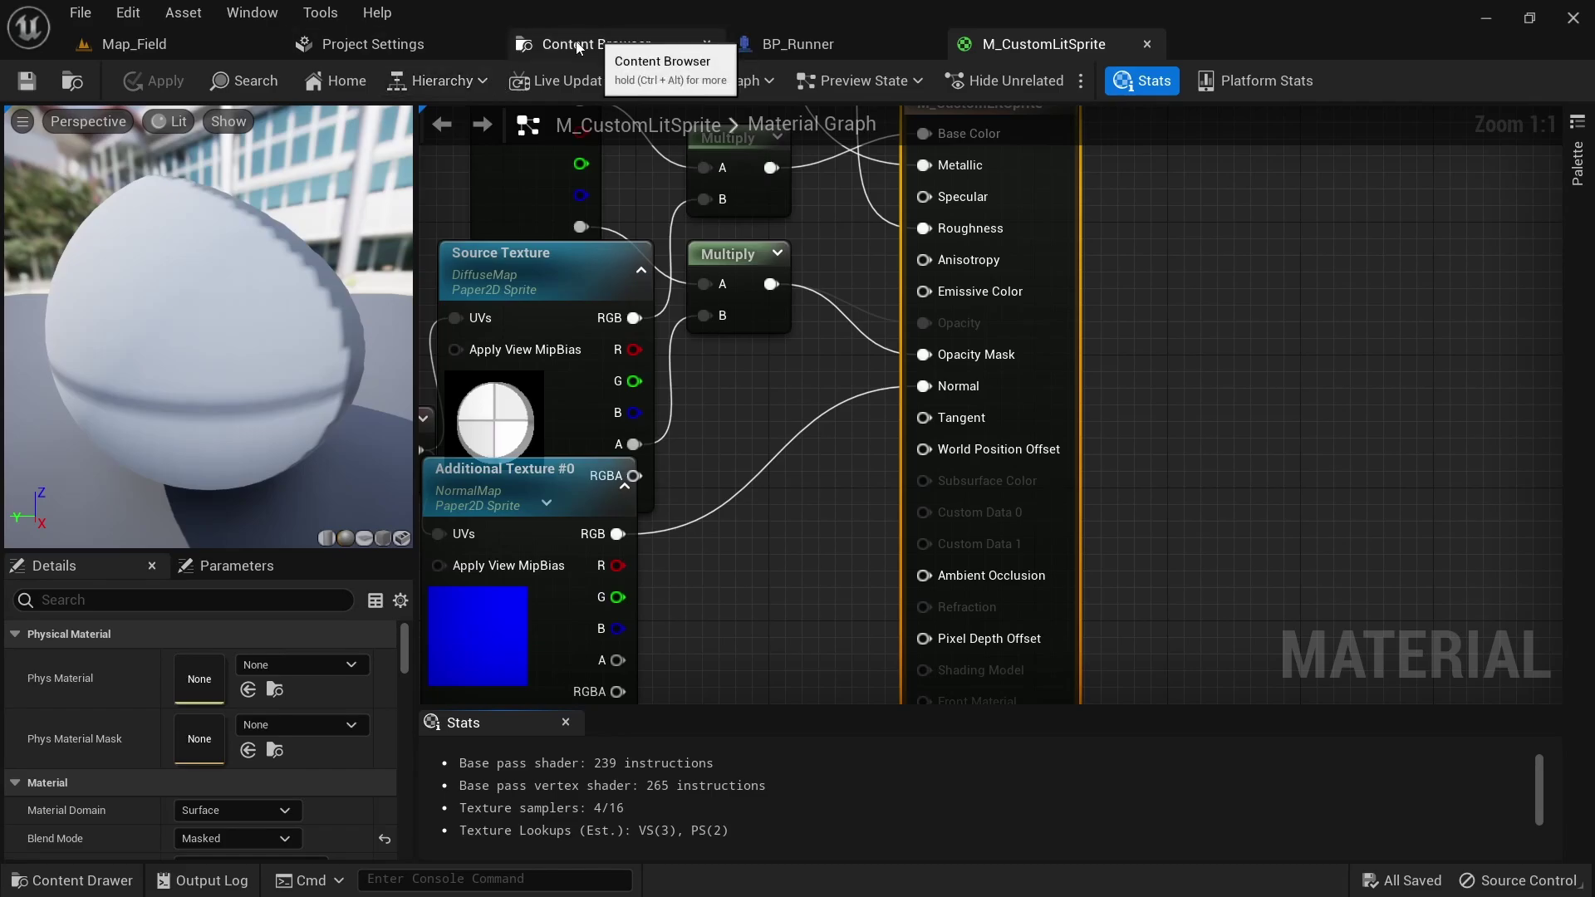
pyautogui.click(579, 48)
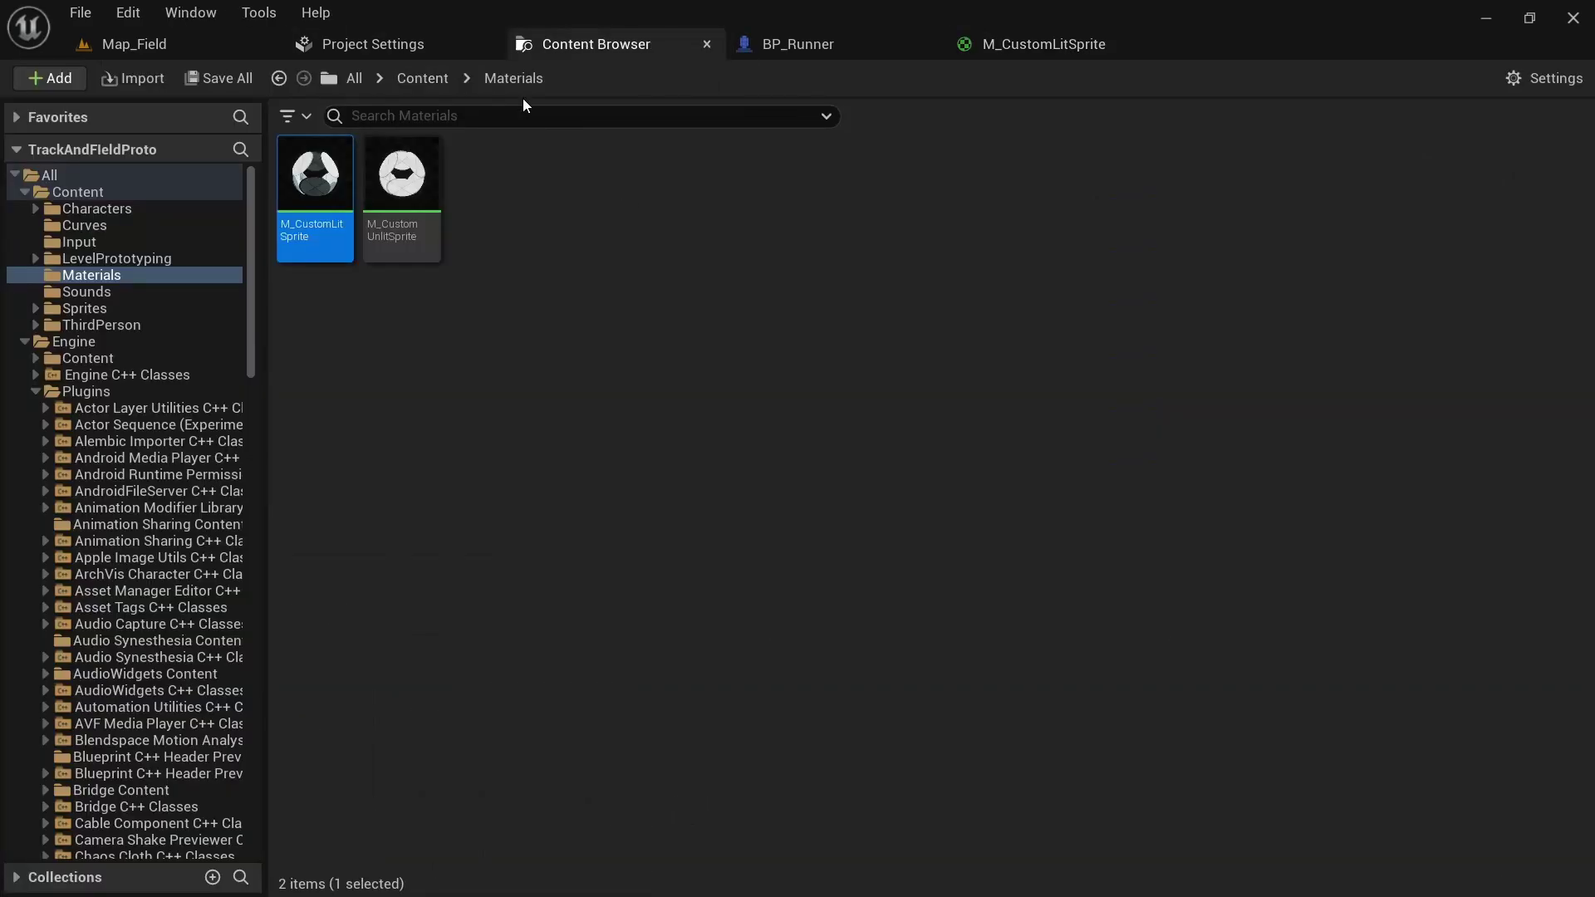
pyautogui.doubleClick(402, 189)
# Step: Pan through both the lit and unlit material graphs to view their nodes
pyautogui.click(1068, 52)
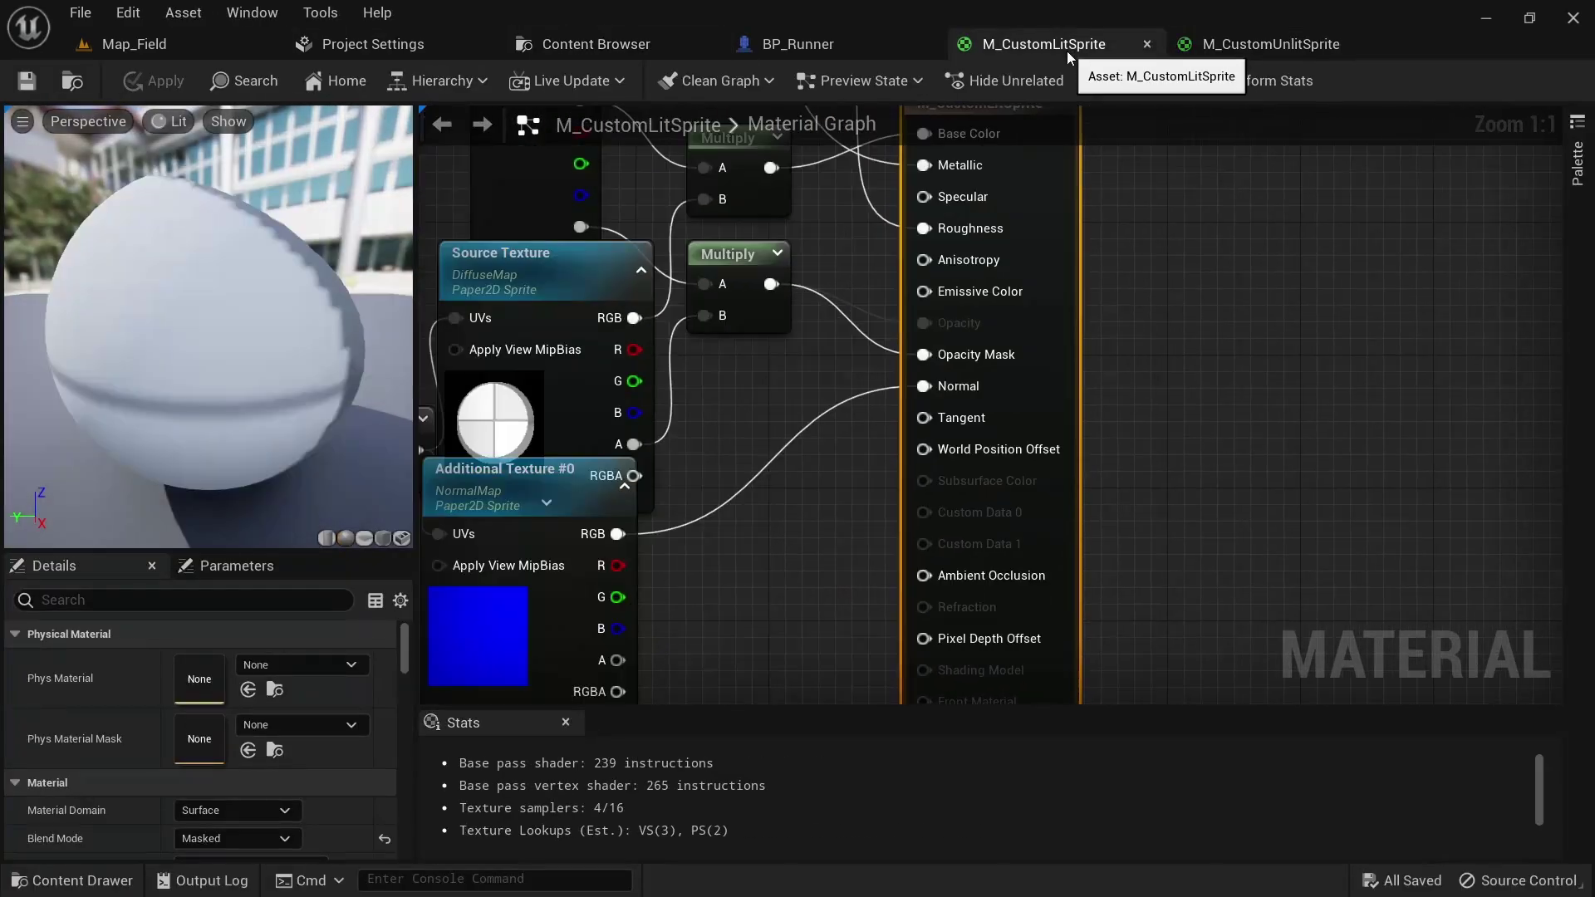
pyautogui.scroll(-3, 1089, 349)
pyautogui.moveTo(1119, 326); pyautogui.dragTo(1232, 500, button='right')
pyautogui.click(1246, 48)
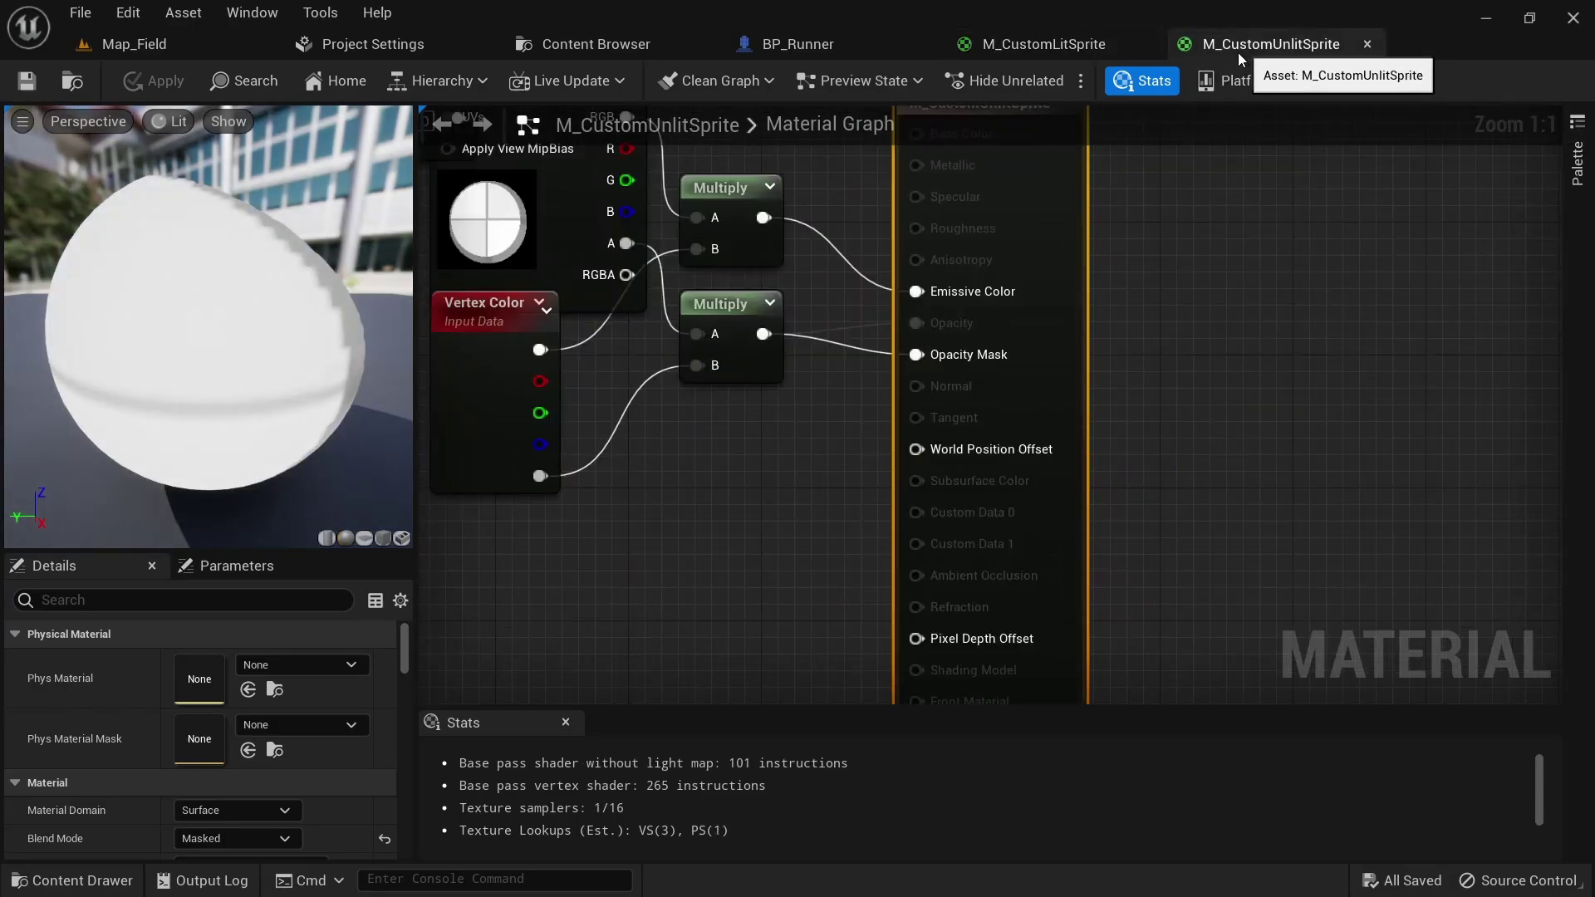
pyautogui.scroll(-2, 1177, 251)
pyautogui.scroll(1, 1178, 463)
pyautogui.moveTo(1177, 462); pyautogui.dragTo(1259, 339, button='right')
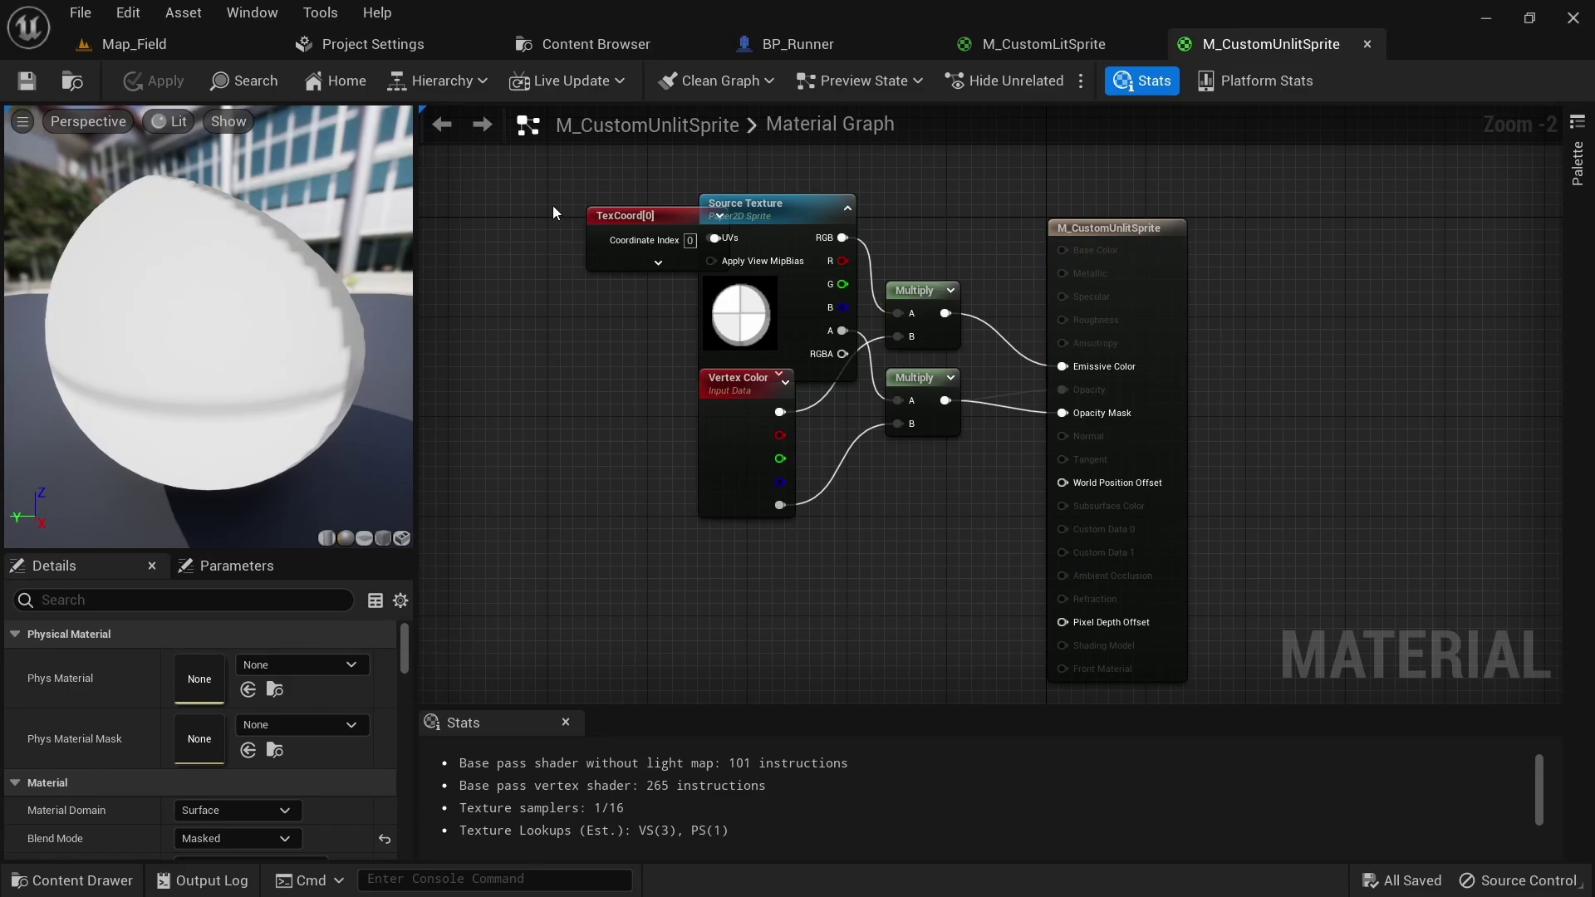
# Step: Select the Metallic and Roughness parameter nodes in the M_CustomLitSprite graph
pyautogui.click(1082, 526)
pyautogui.click(1283, 397)
pyautogui.click(1020, 52)
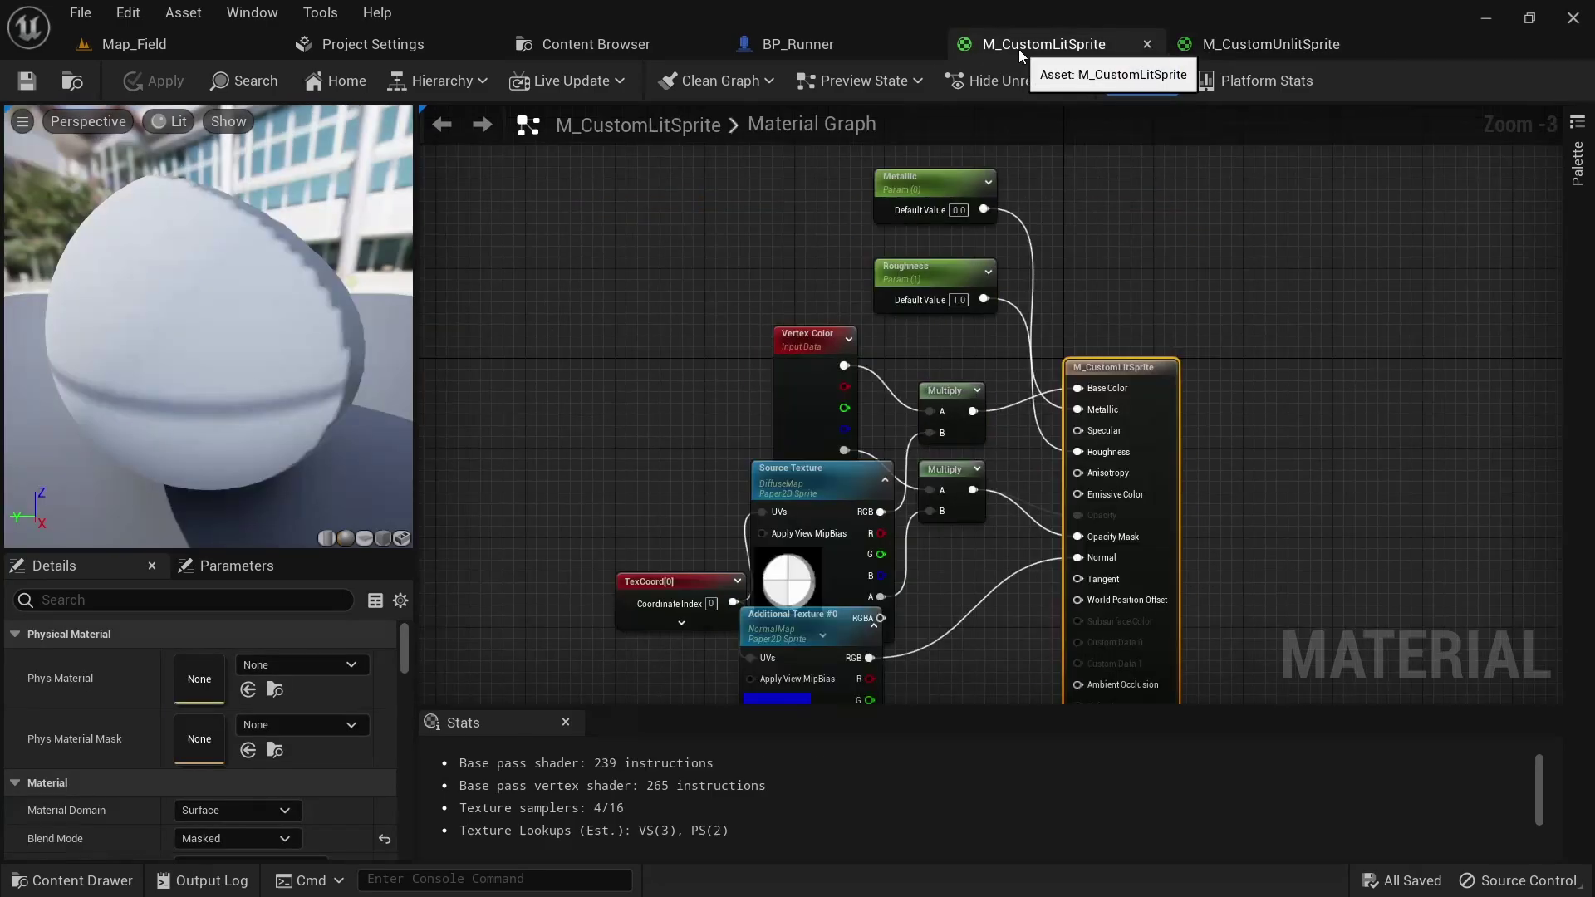
pyautogui.moveTo(1072, 223); pyautogui.dragTo(1039, 201, button='right')
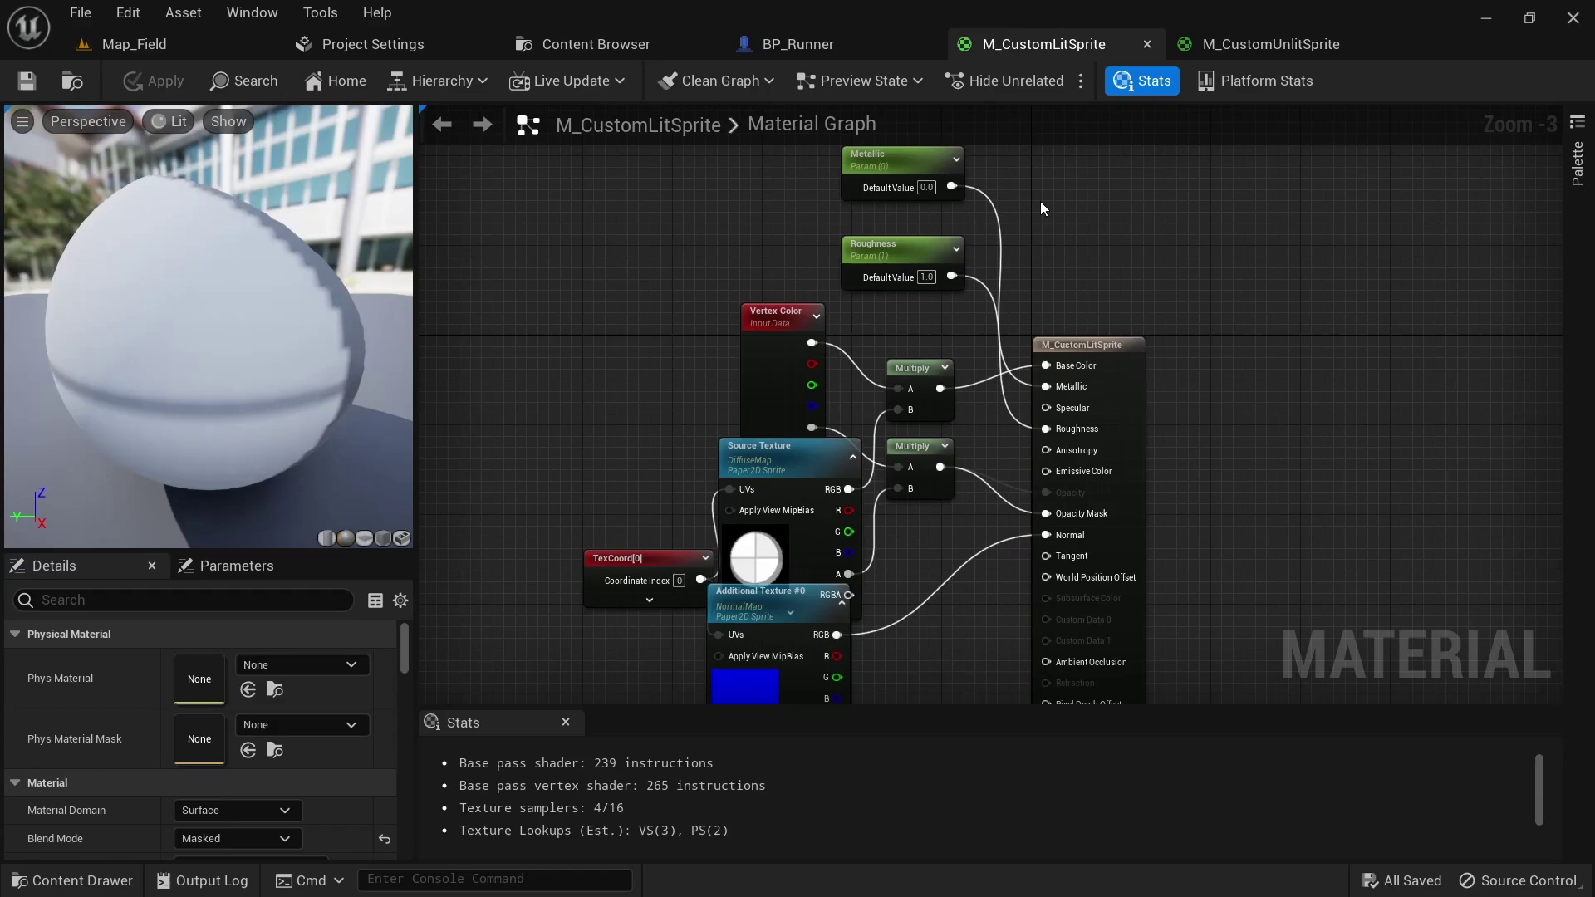
pyautogui.moveTo(973, 171); pyautogui.dragTo(1025, 296)
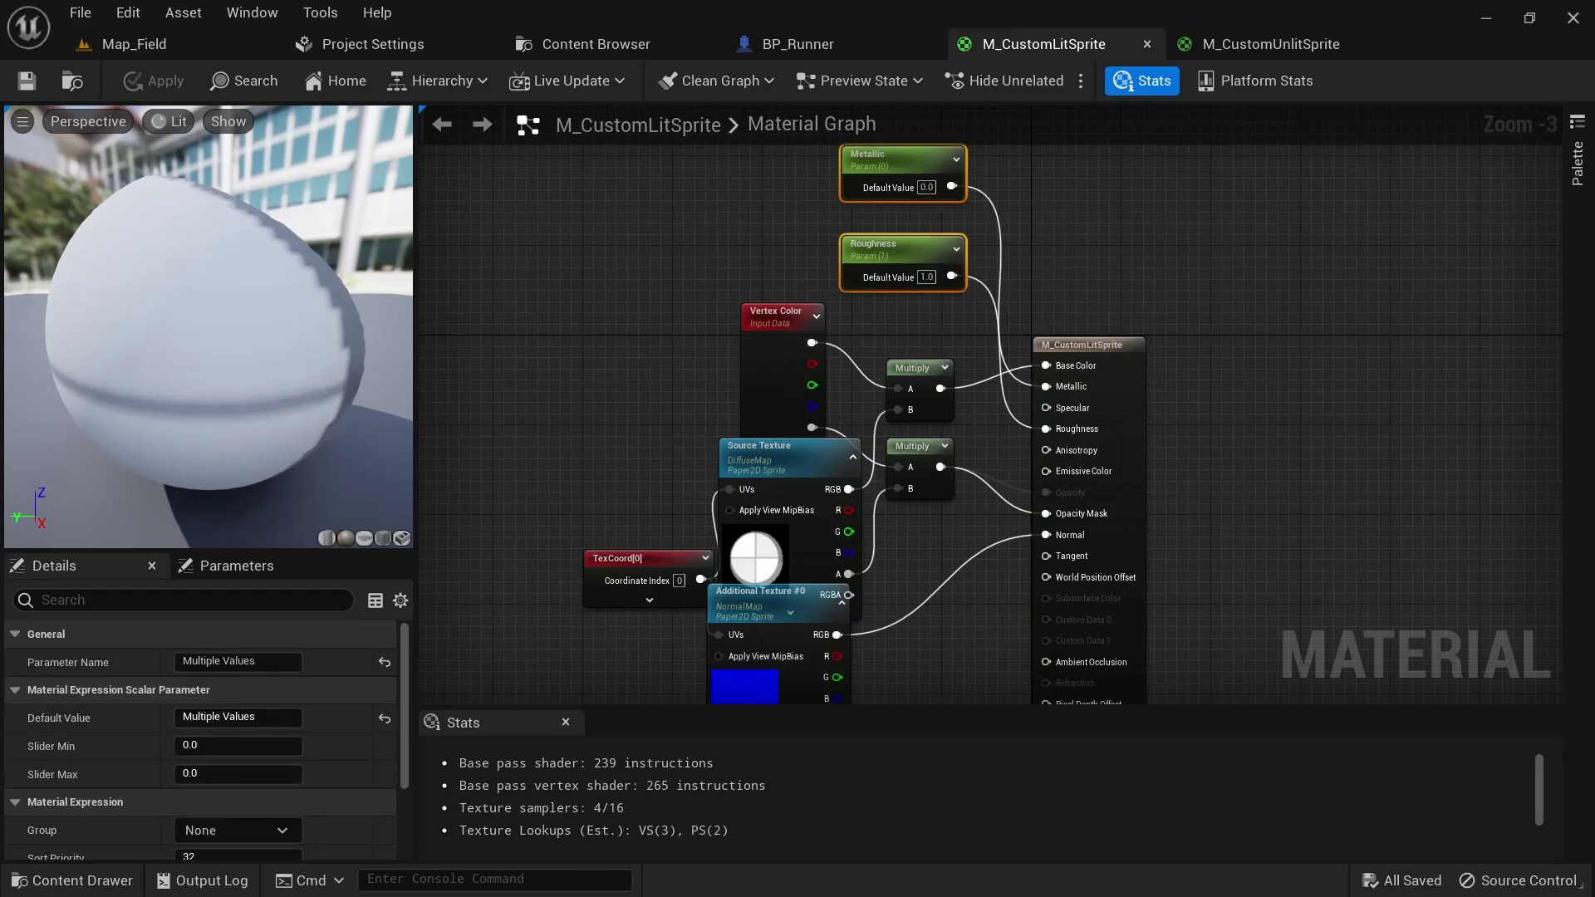
pyautogui.moveTo(1147, 381); pyautogui.dragTo(1144, 221, button='right')
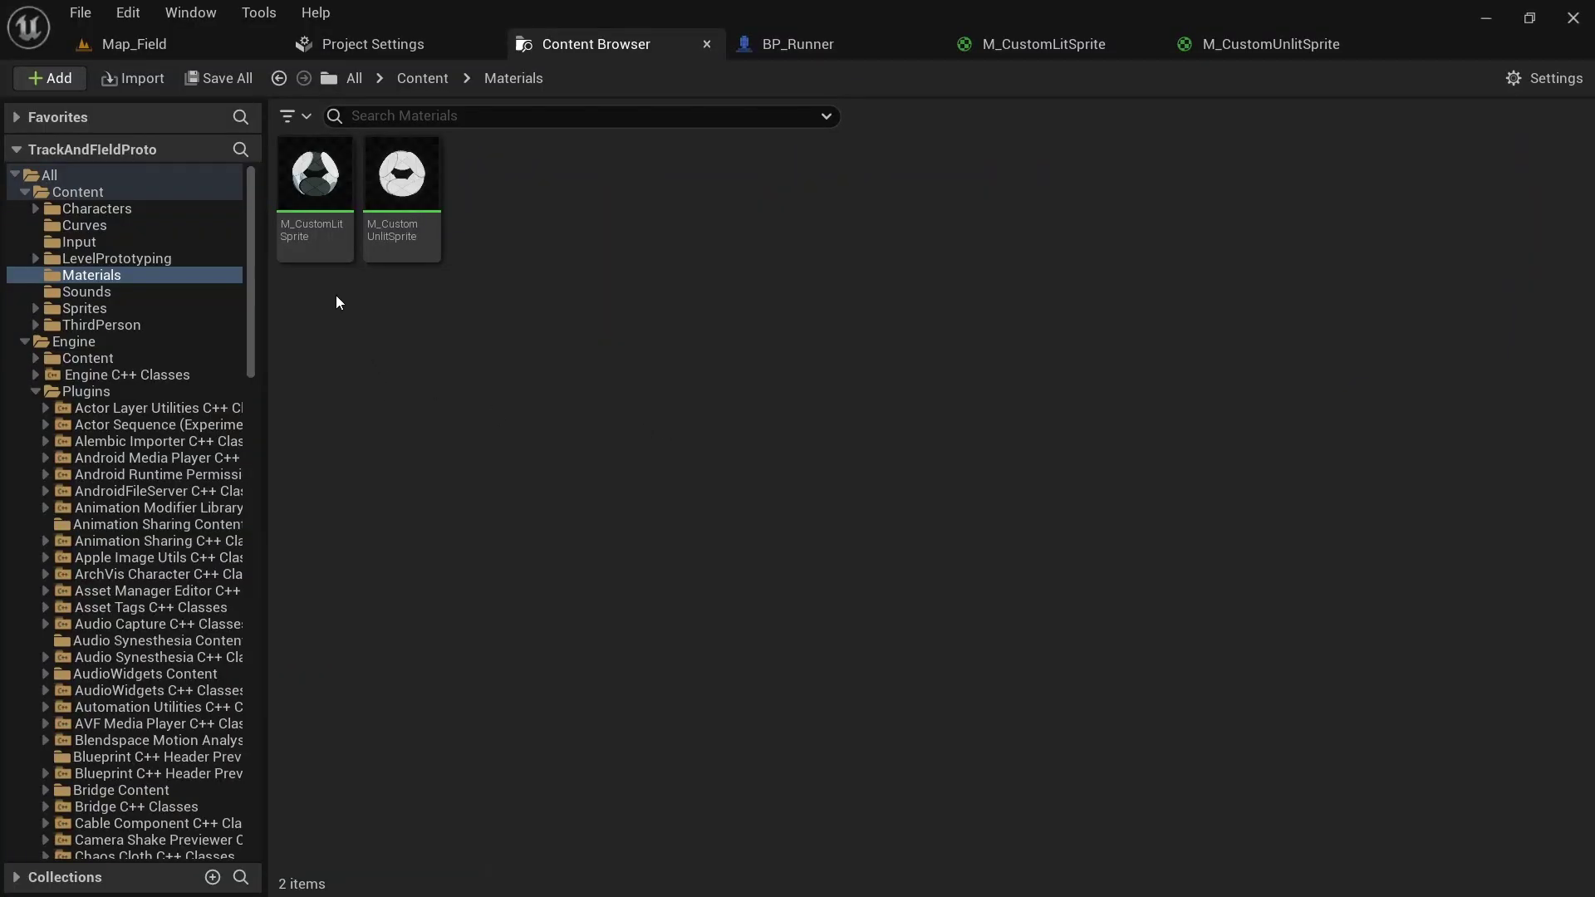
# Step: Create a material instance of M_CustomLitSprite named MI_CustomLitSprite
pyautogui.rightClick(313, 243)
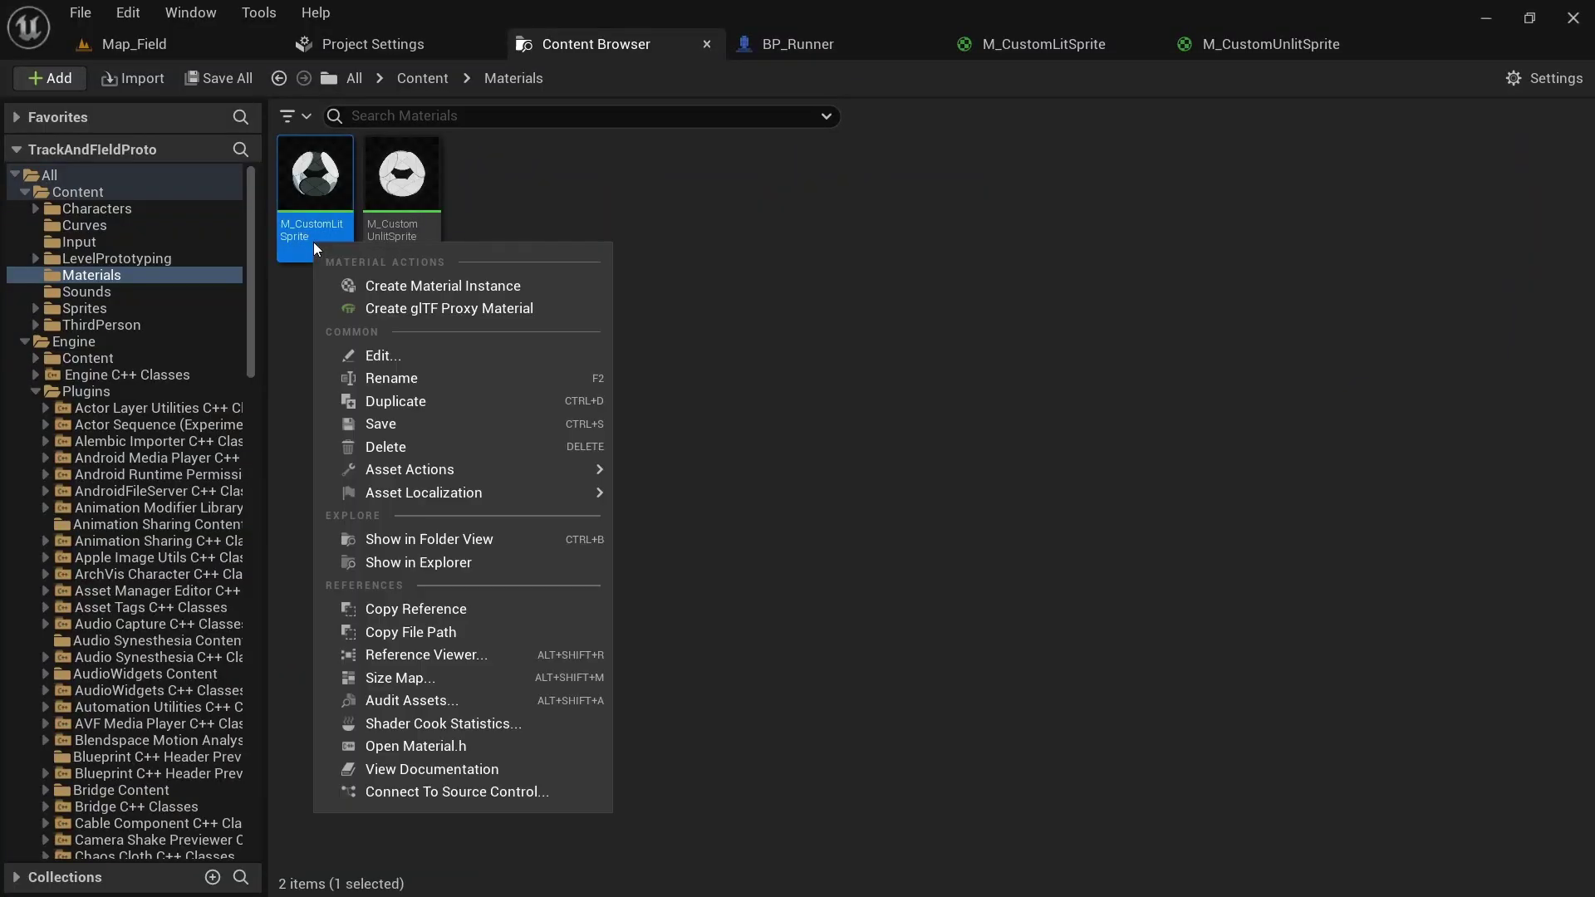
pyautogui.click(495, 284)
pyautogui.press('End')
pyautogui.press('BackSpace')
pyautogui.press('BackSpace')
pyautogui.press('BackSpace')
pyautogui.press('BackSpace')
pyautogui.press('BackSpace')
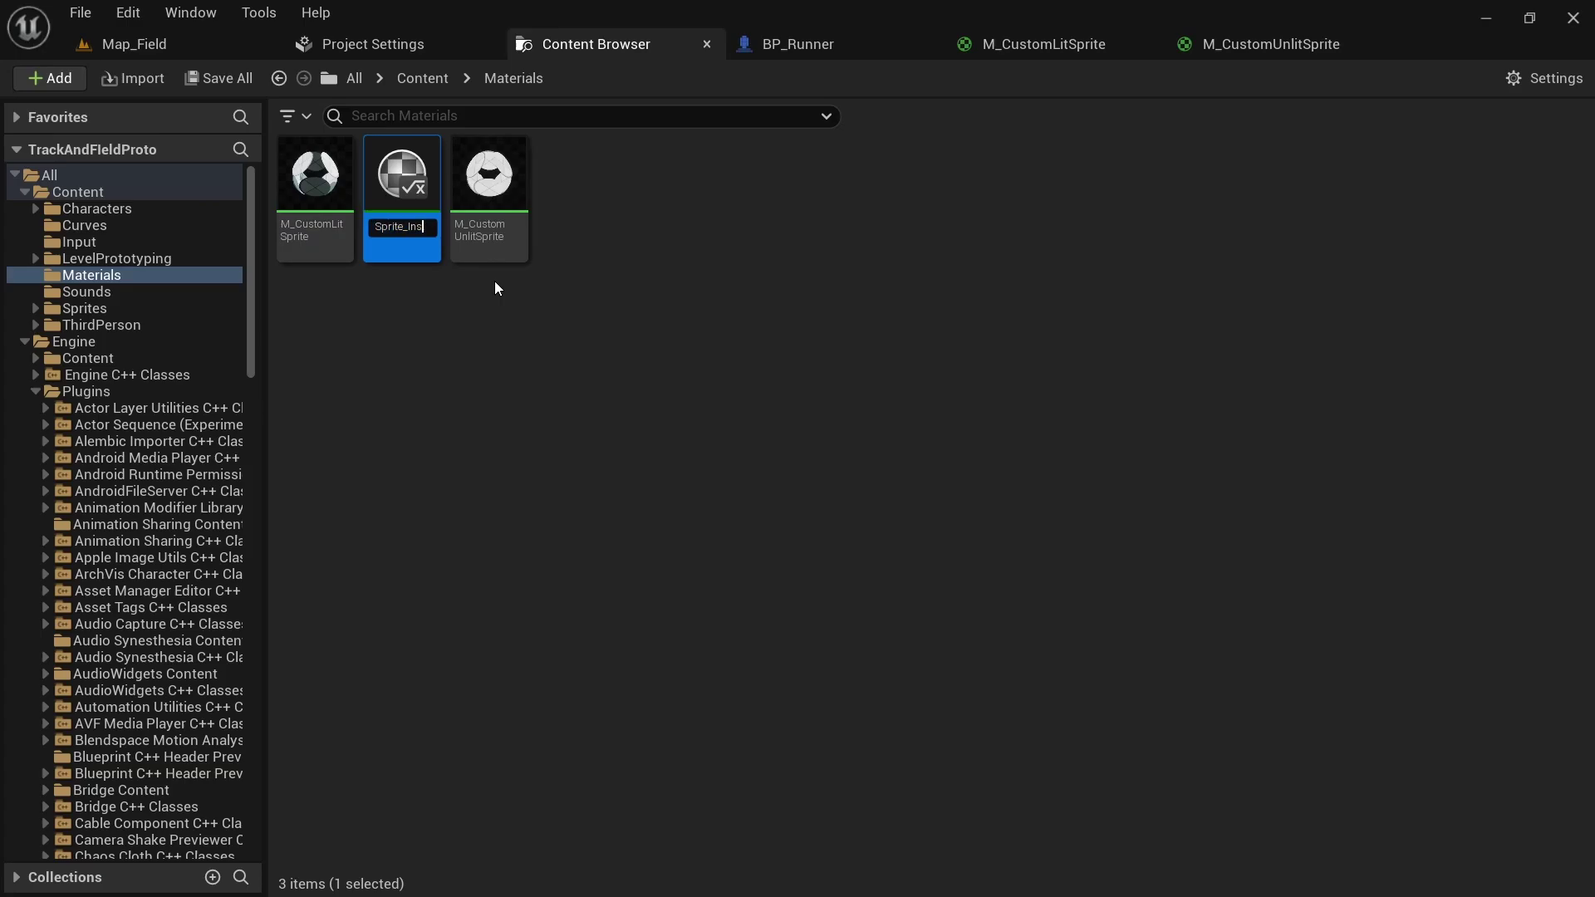
pyautogui.press('Home')
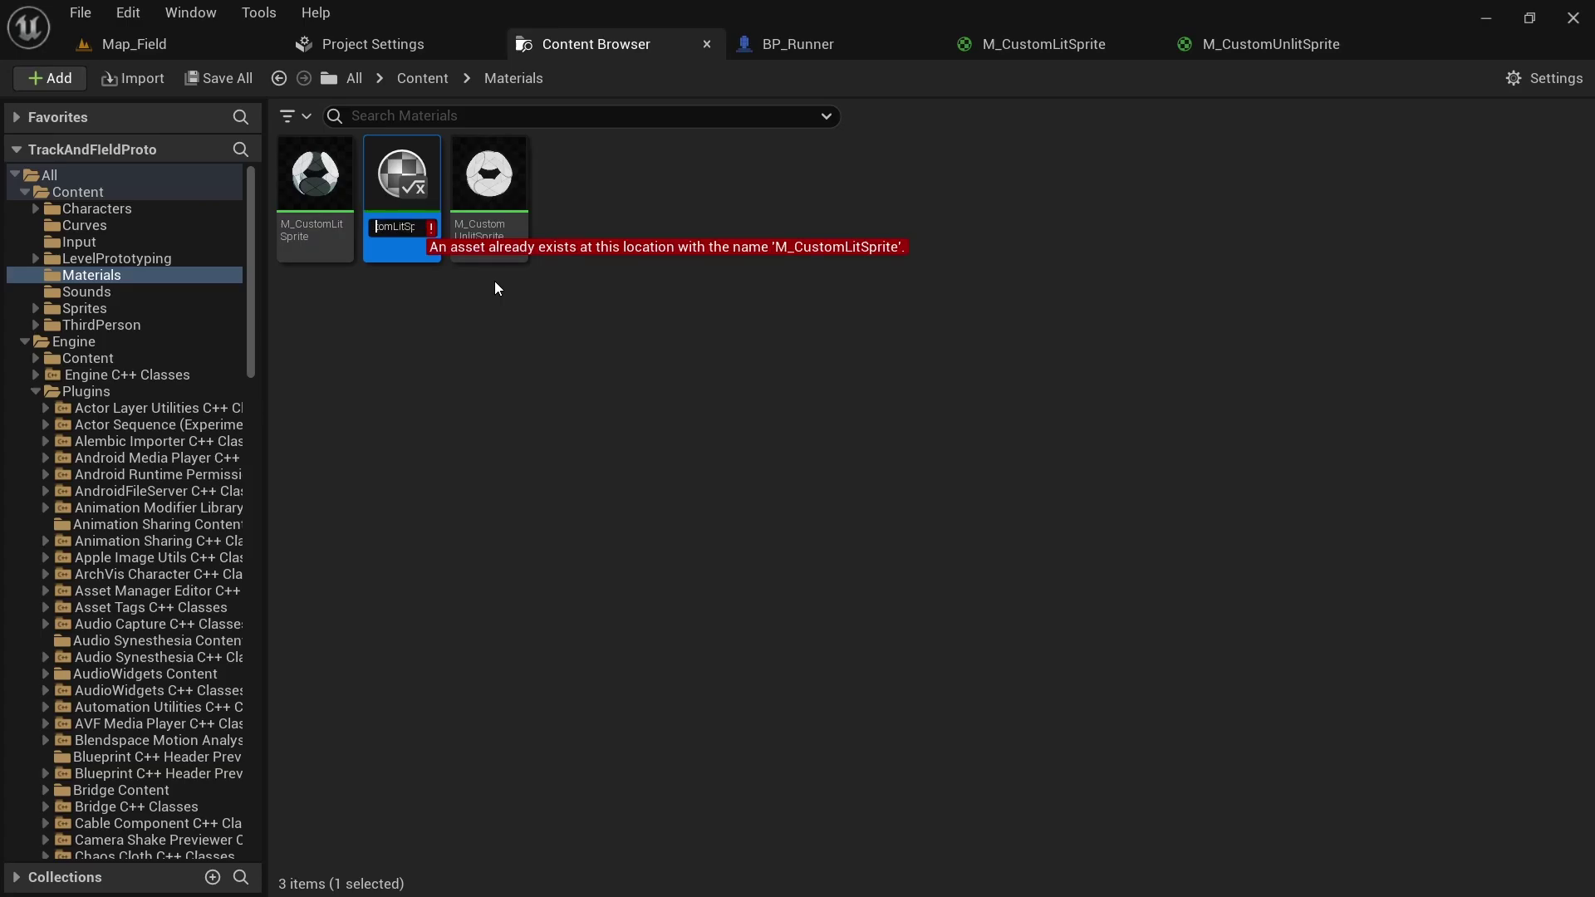
pyautogui.press('Right')
pyautogui.write('I')
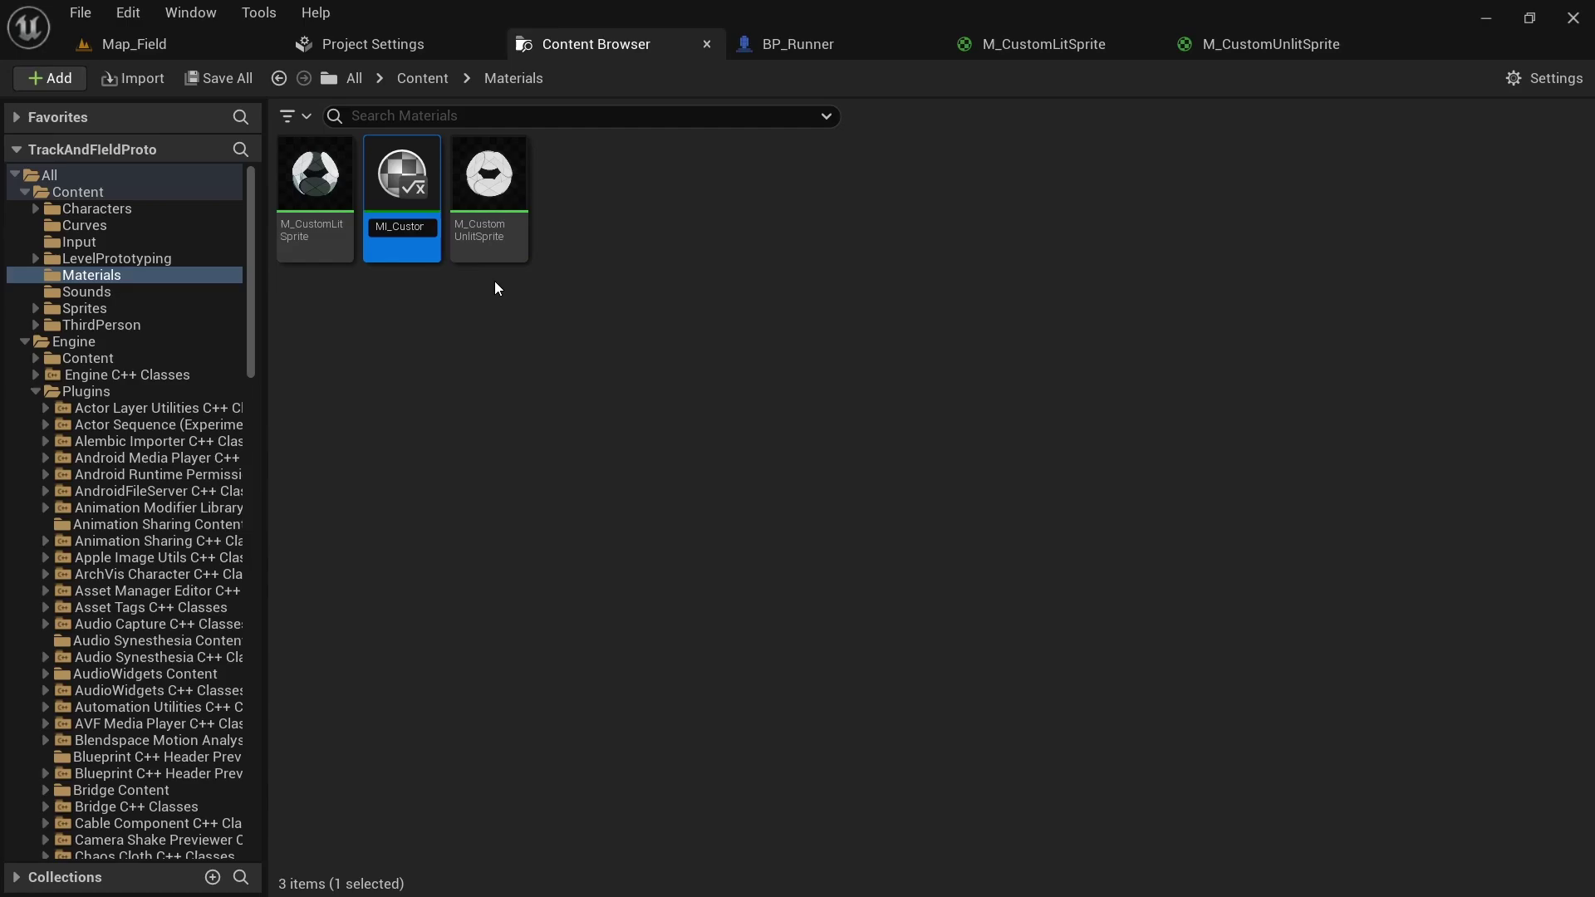
pyautogui.press('Return')
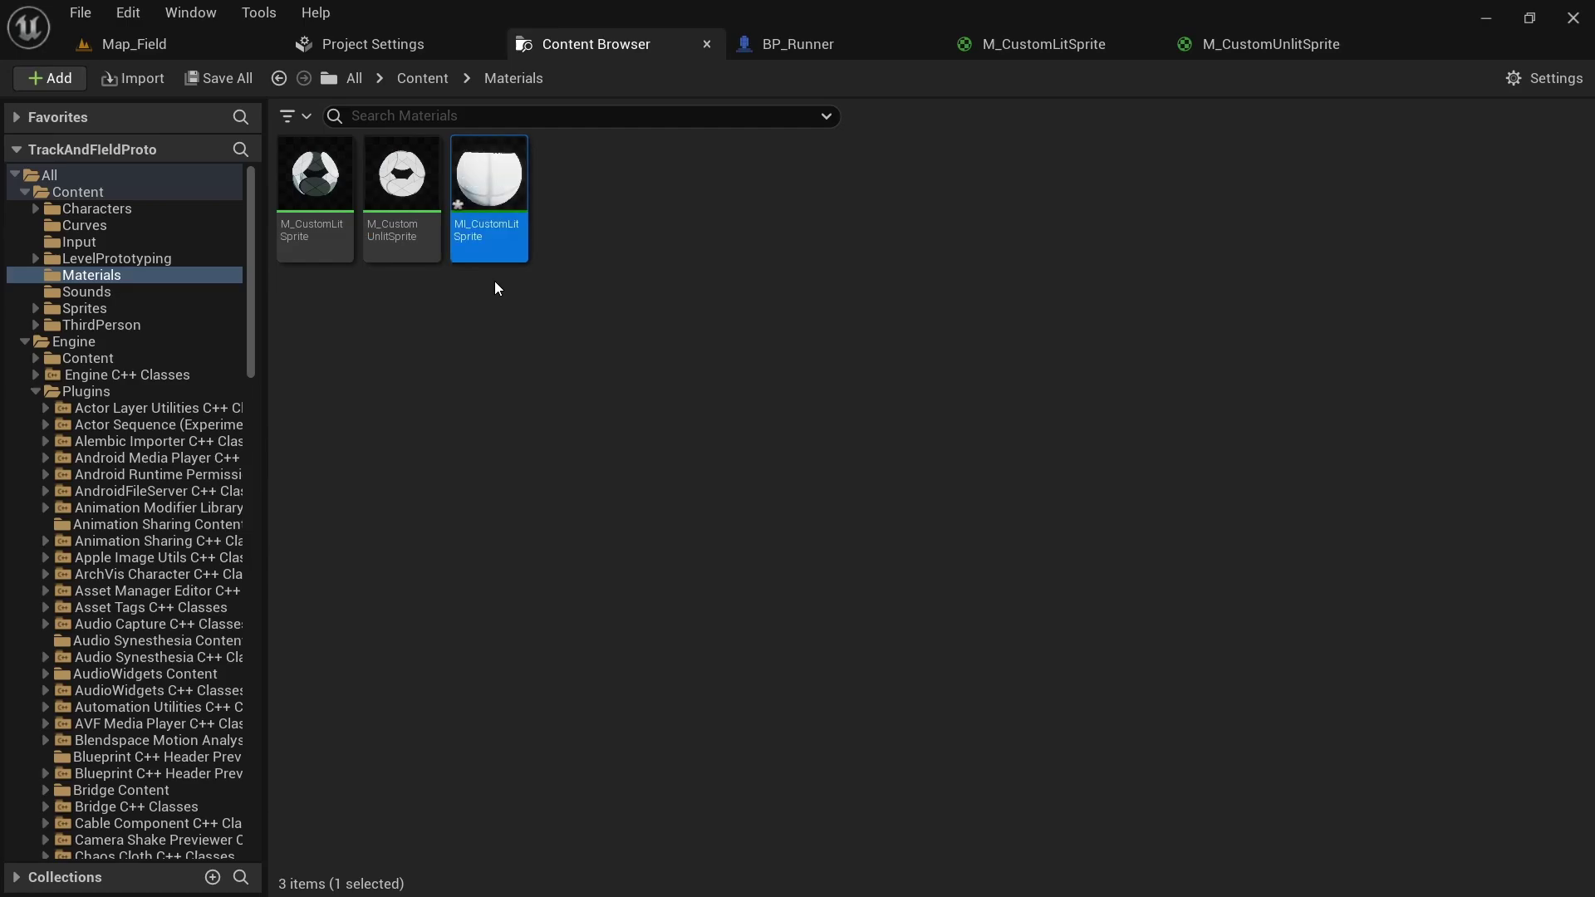
# Step: Create MI_CustomUnlitSprite and assign it as BP_Runner's sprite material
pyautogui.rightClick(430, 246)
pyautogui.click(490, 274)
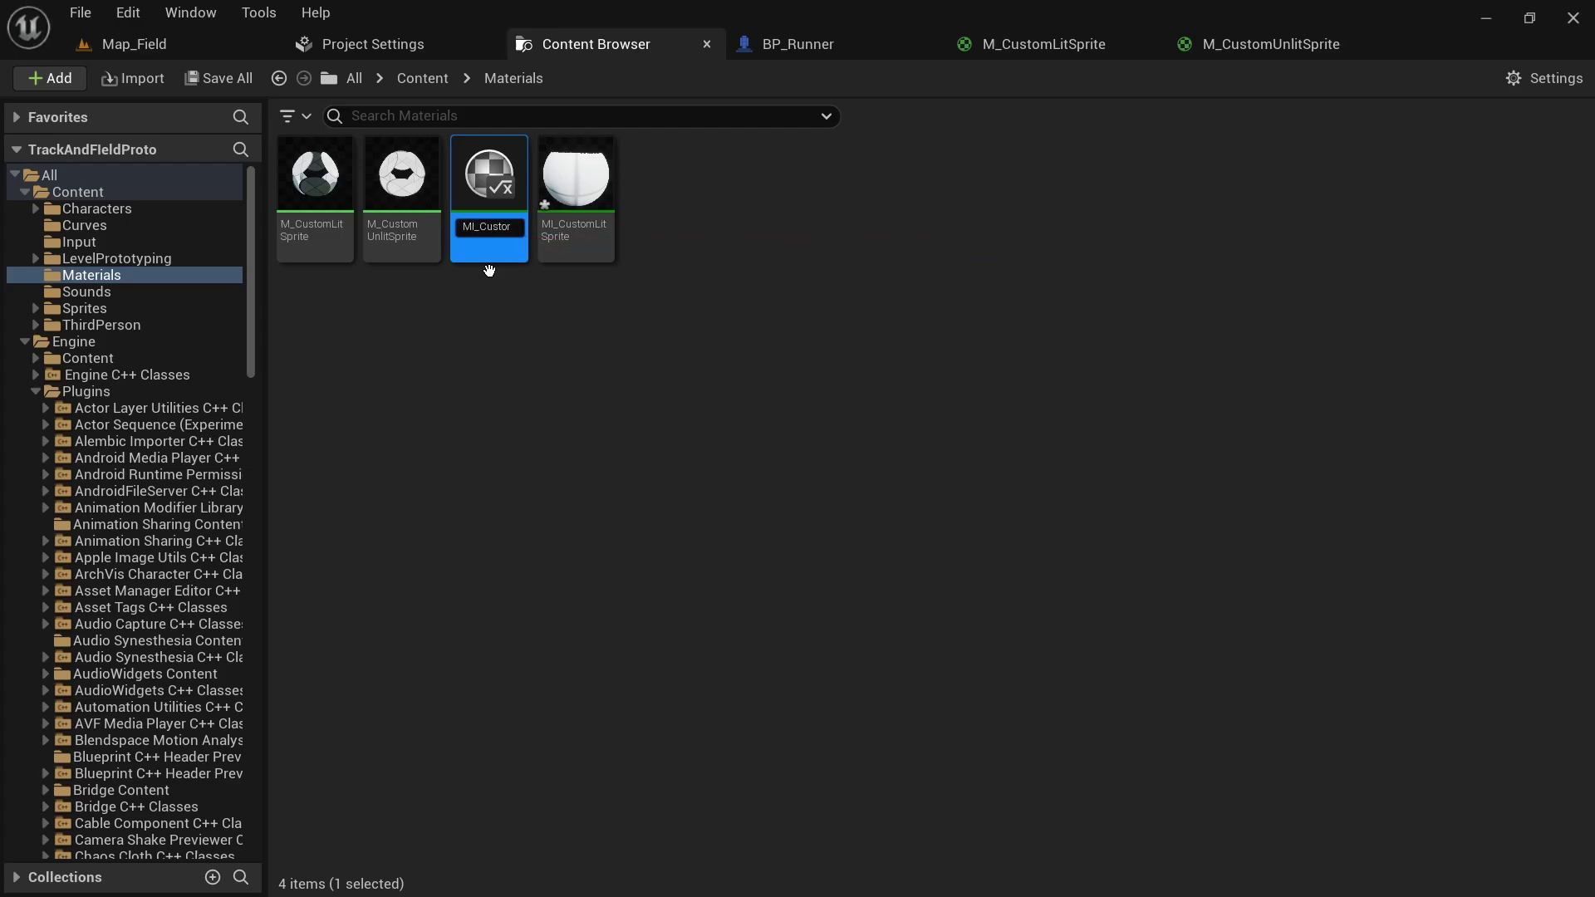
pyautogui.press('Return')
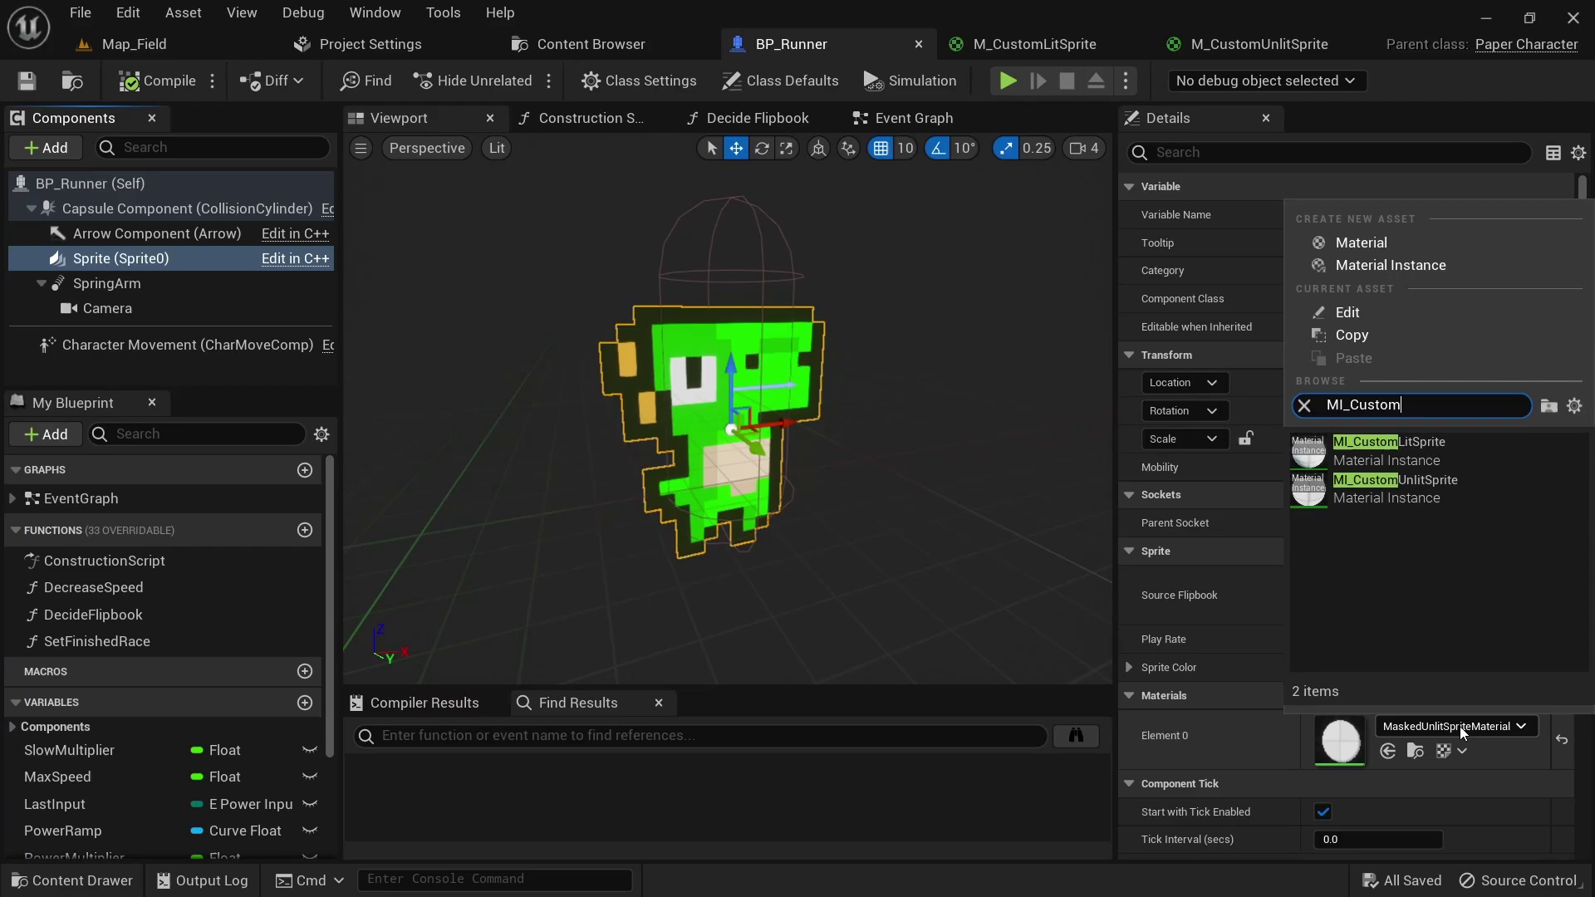
pyautogui.click(1462, 497)
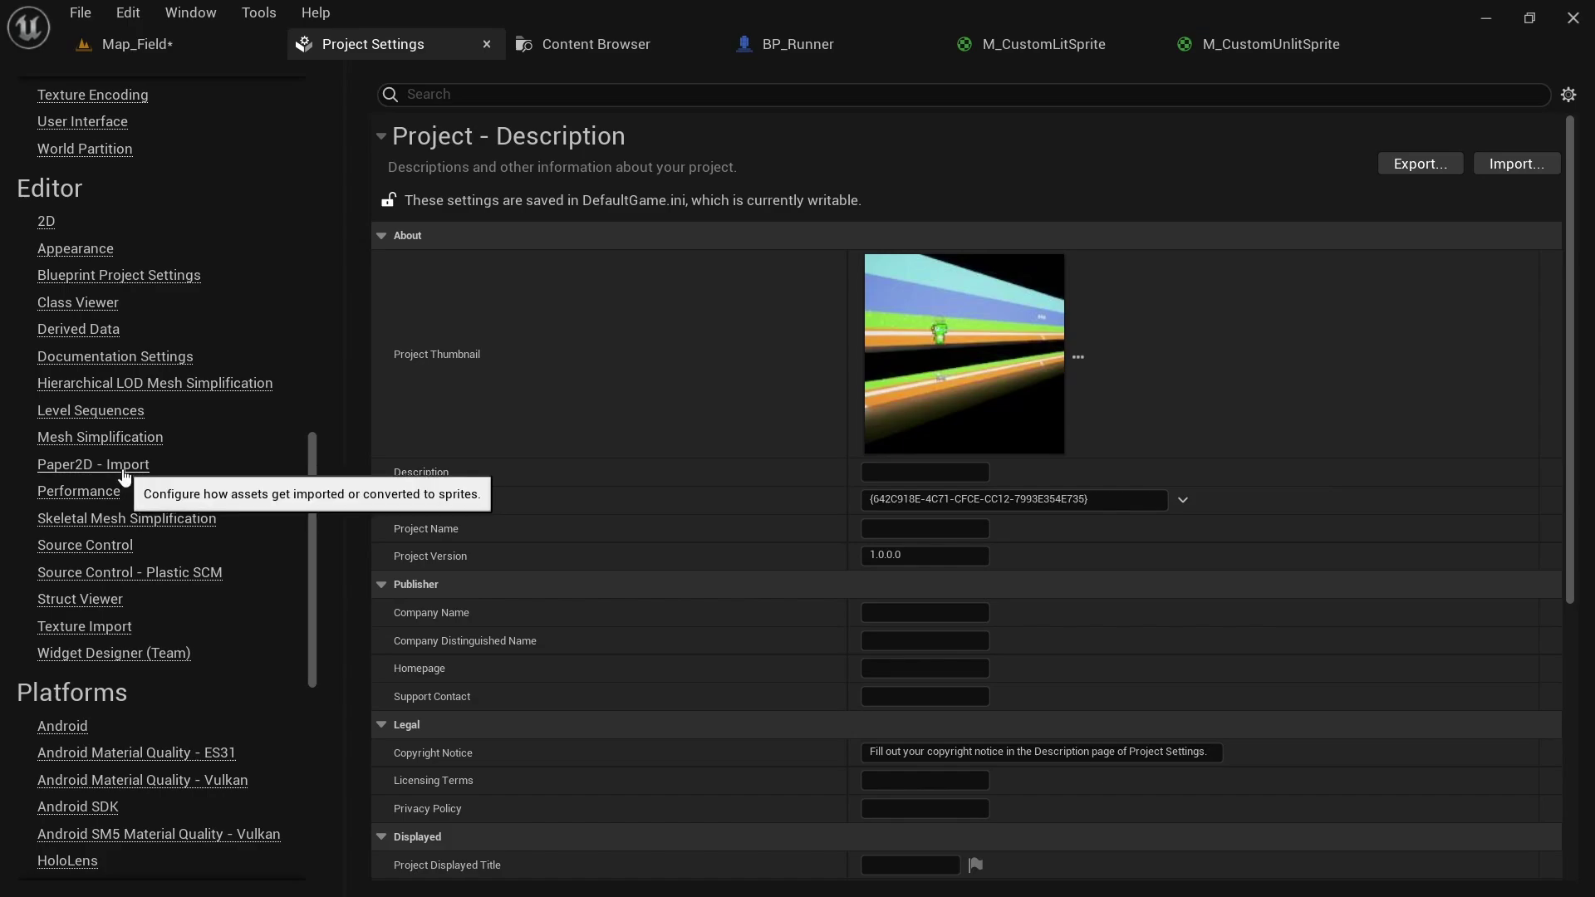
# Step: Set Paper2D's Lit Default Masked Material to MI_CustomLitSprite
pyautogui.click(123, 470)
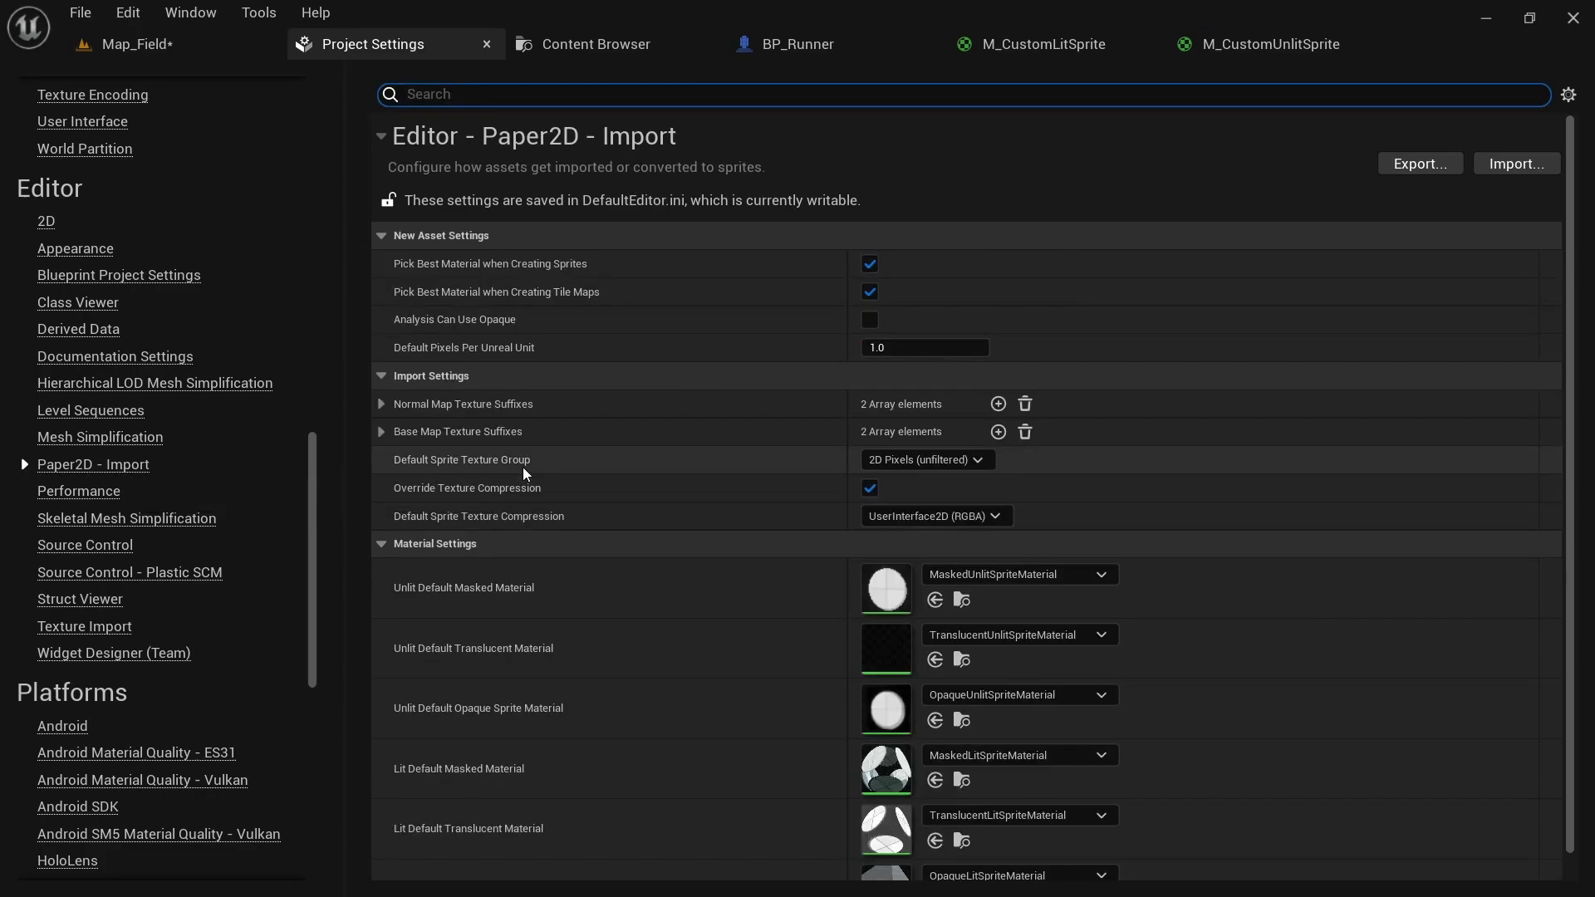
pyautogui.scroll(-1, 522, 466)
pyautogui.click(1057, 717)
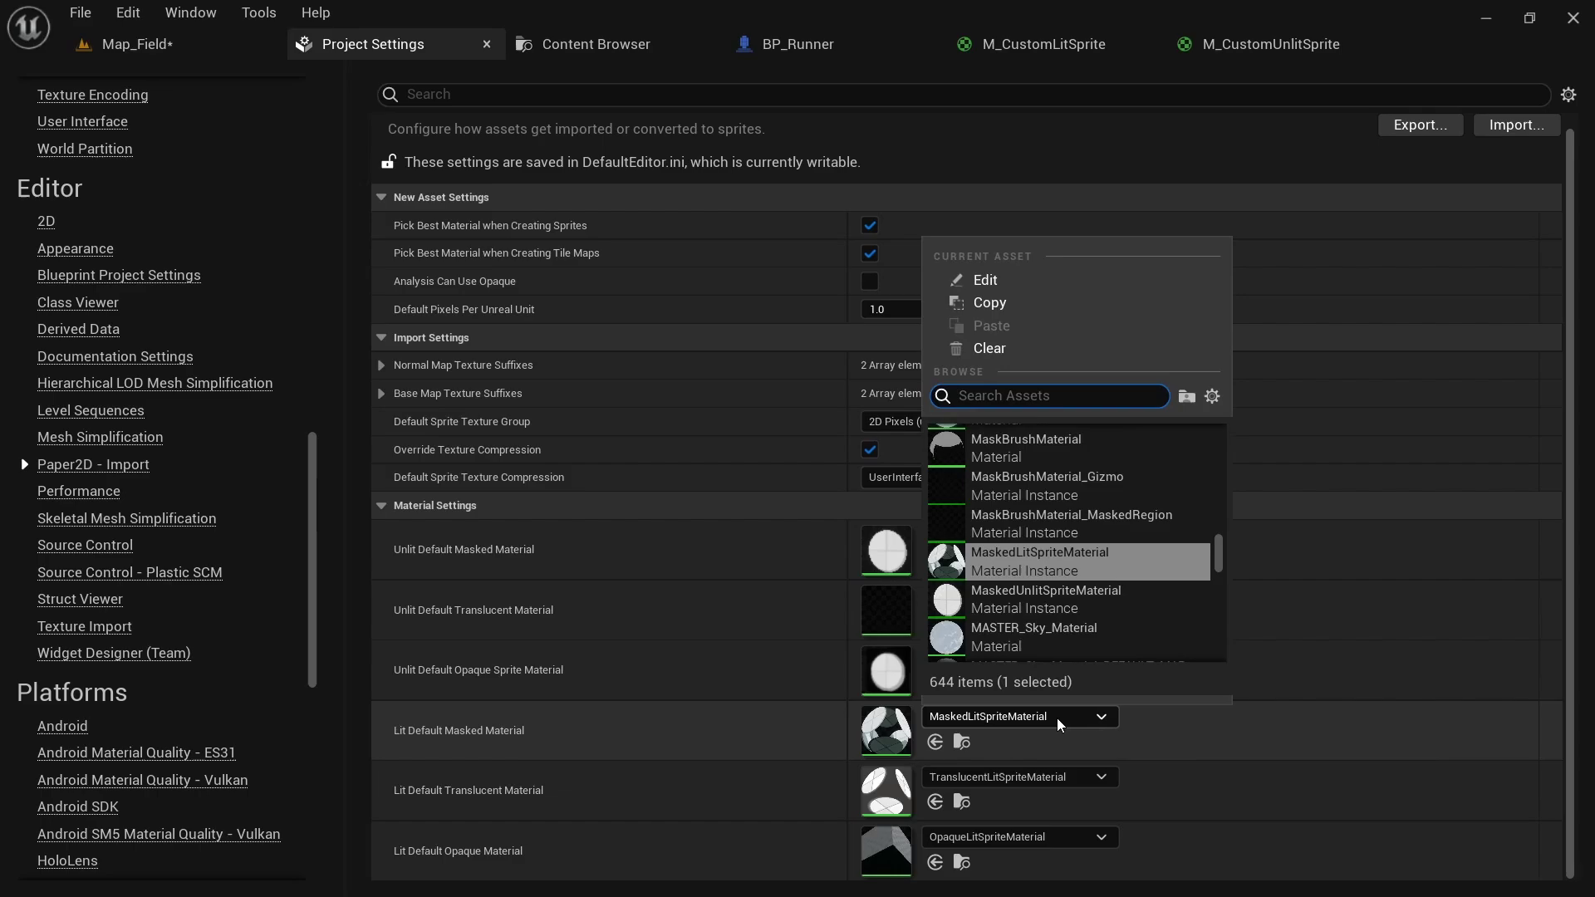
pyautogui.write('MI_Custom')
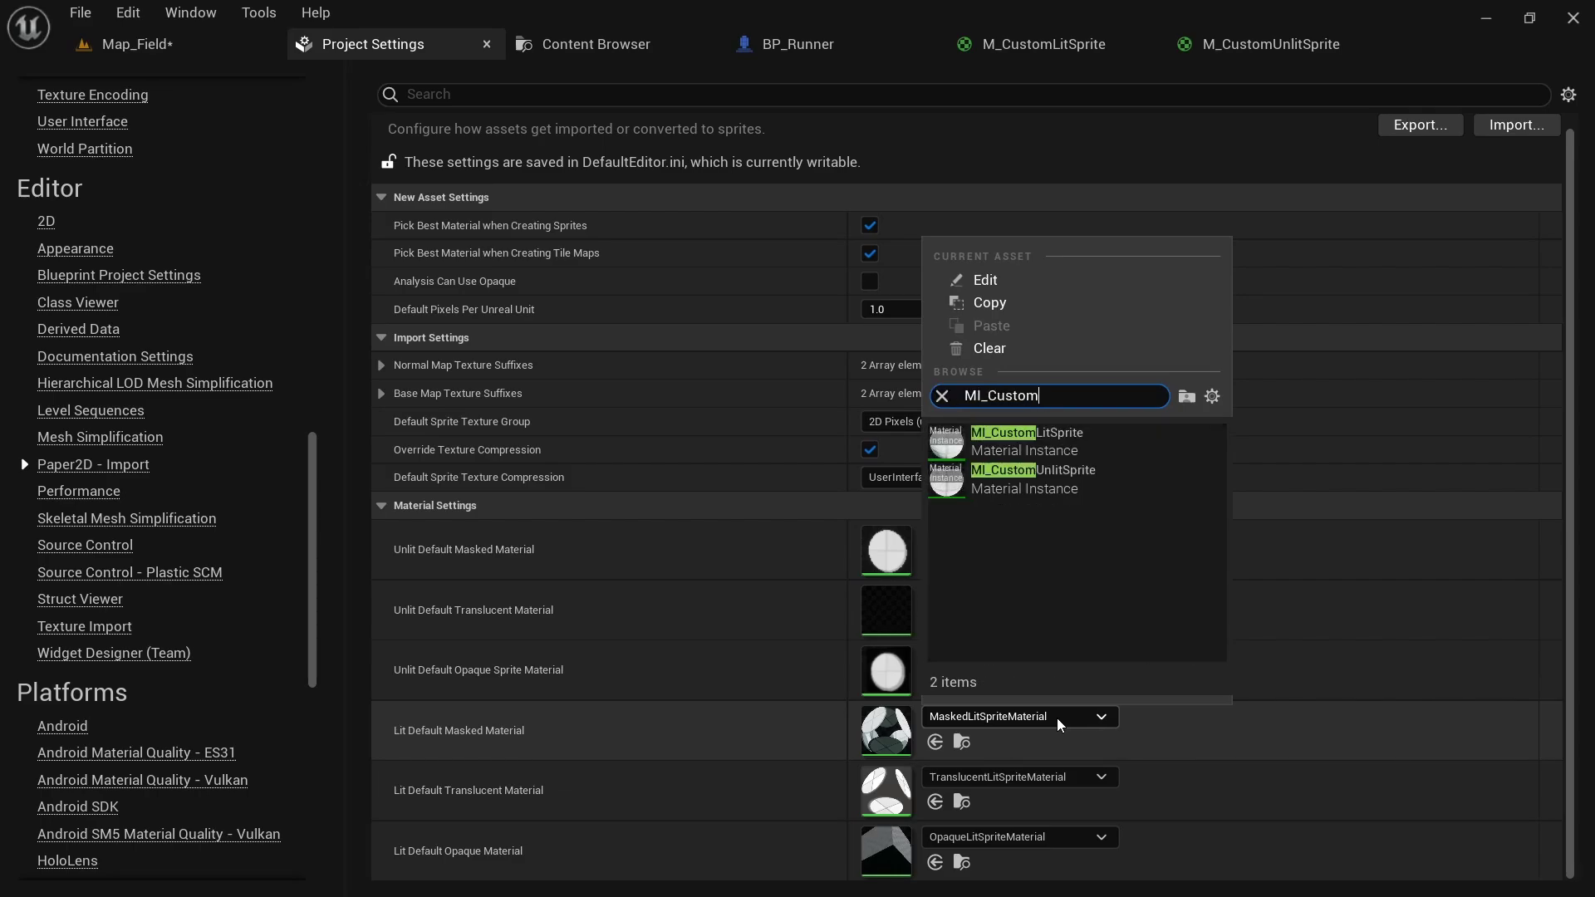
pyautogui.click(1149, 440)
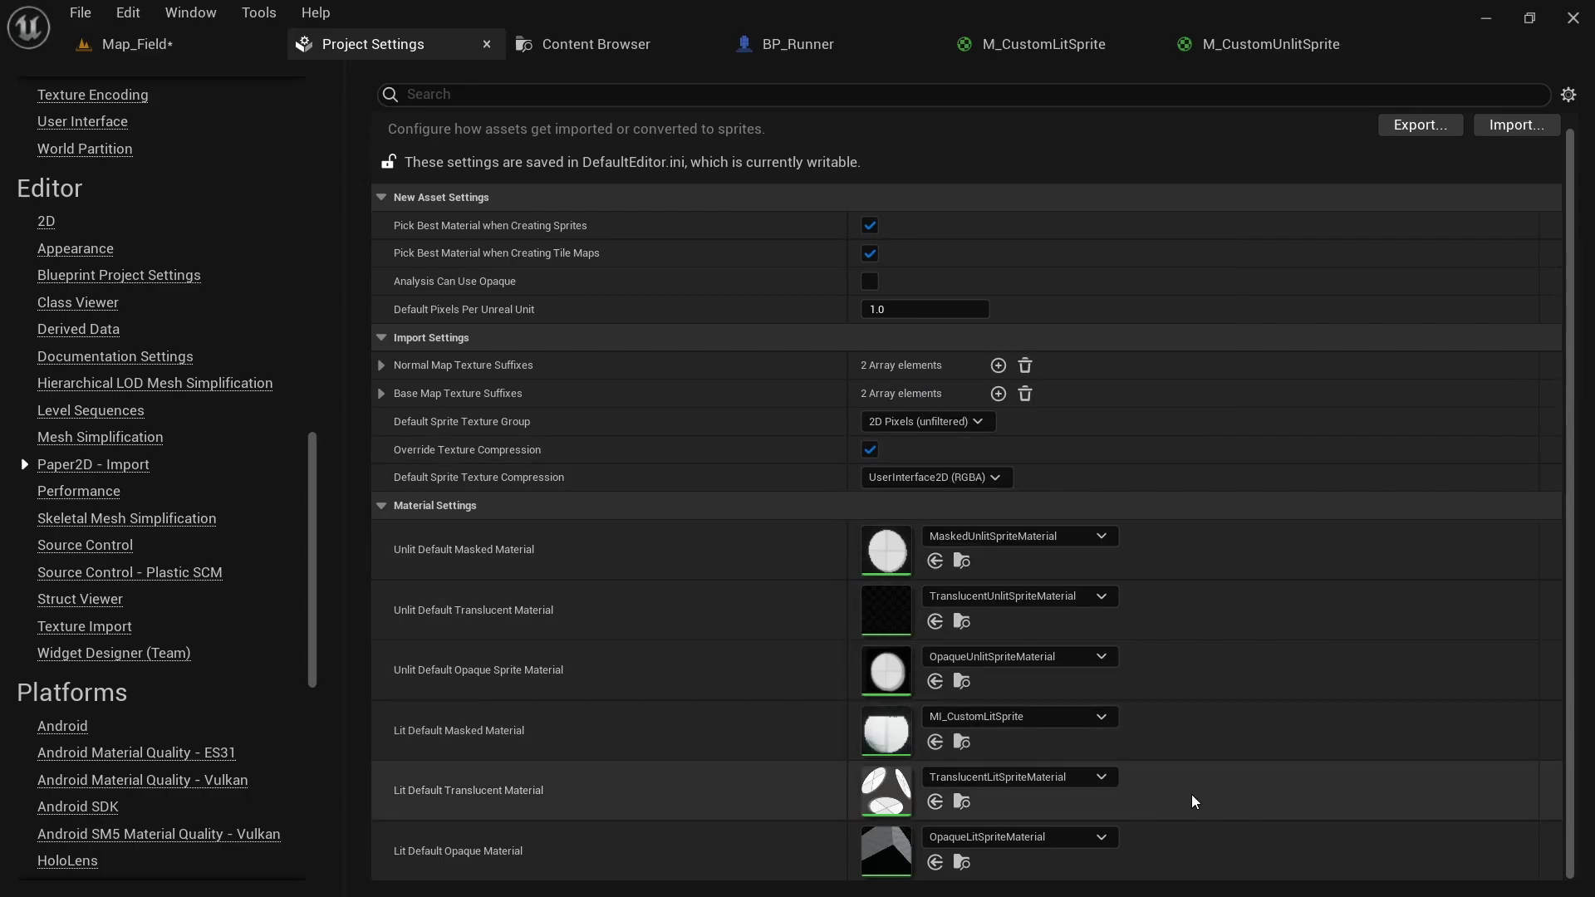
# Step: Set Paper2D's Unlit Default Masked Material to MI_CustomUnlitSprite
pyautogui.click(1058, 537)
pyautogui.write('MI')
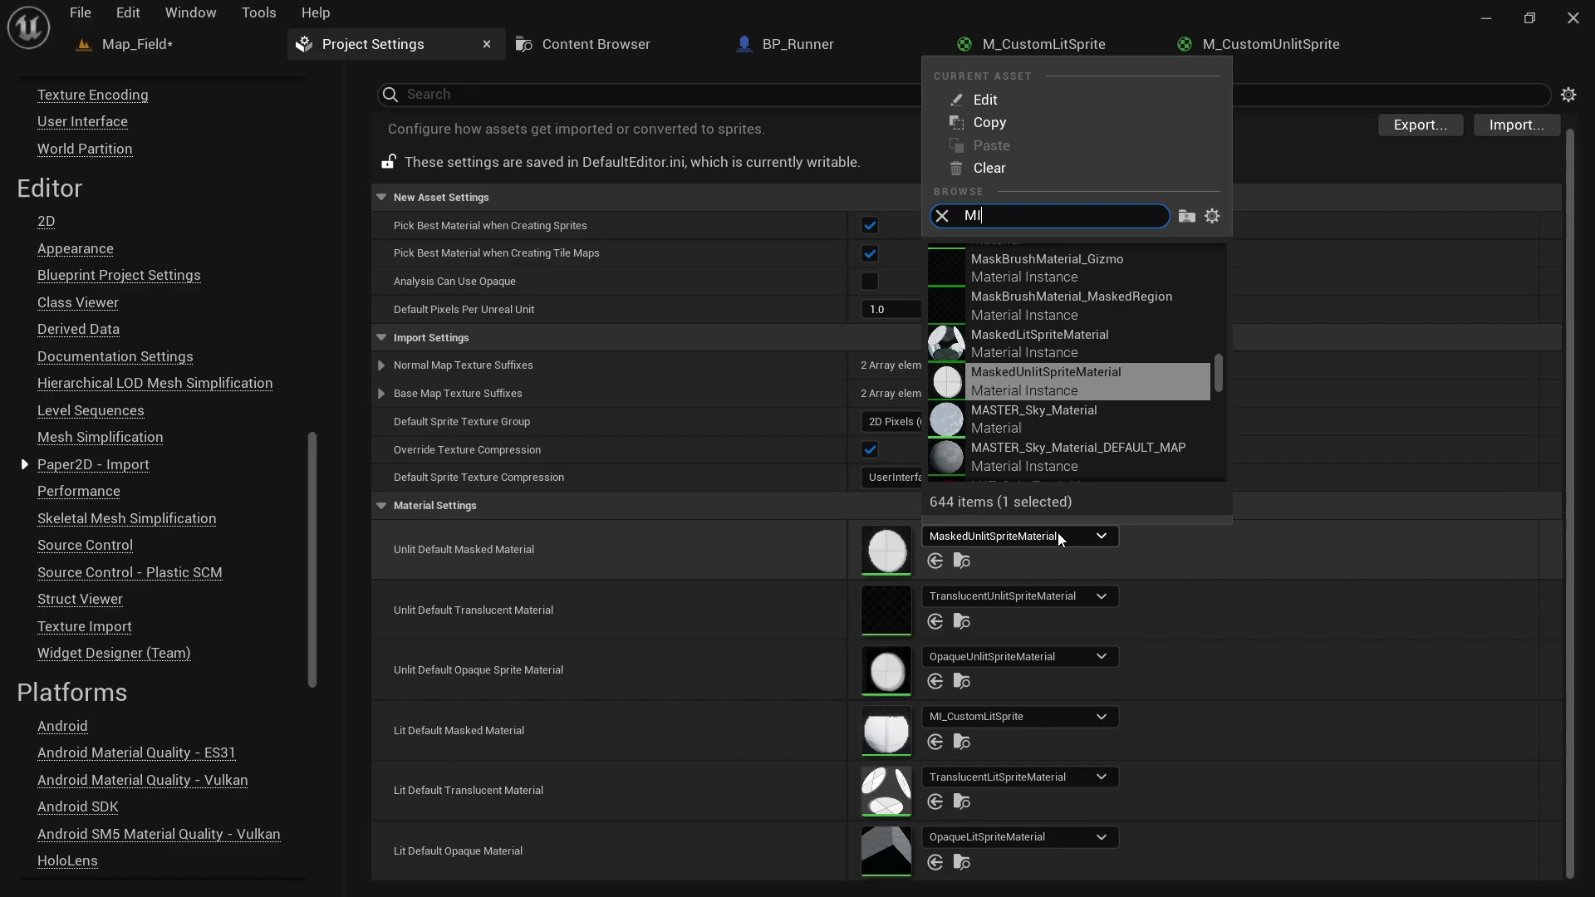
pyautogui.write('_Custom')
pyautogui.click(1149, 312)
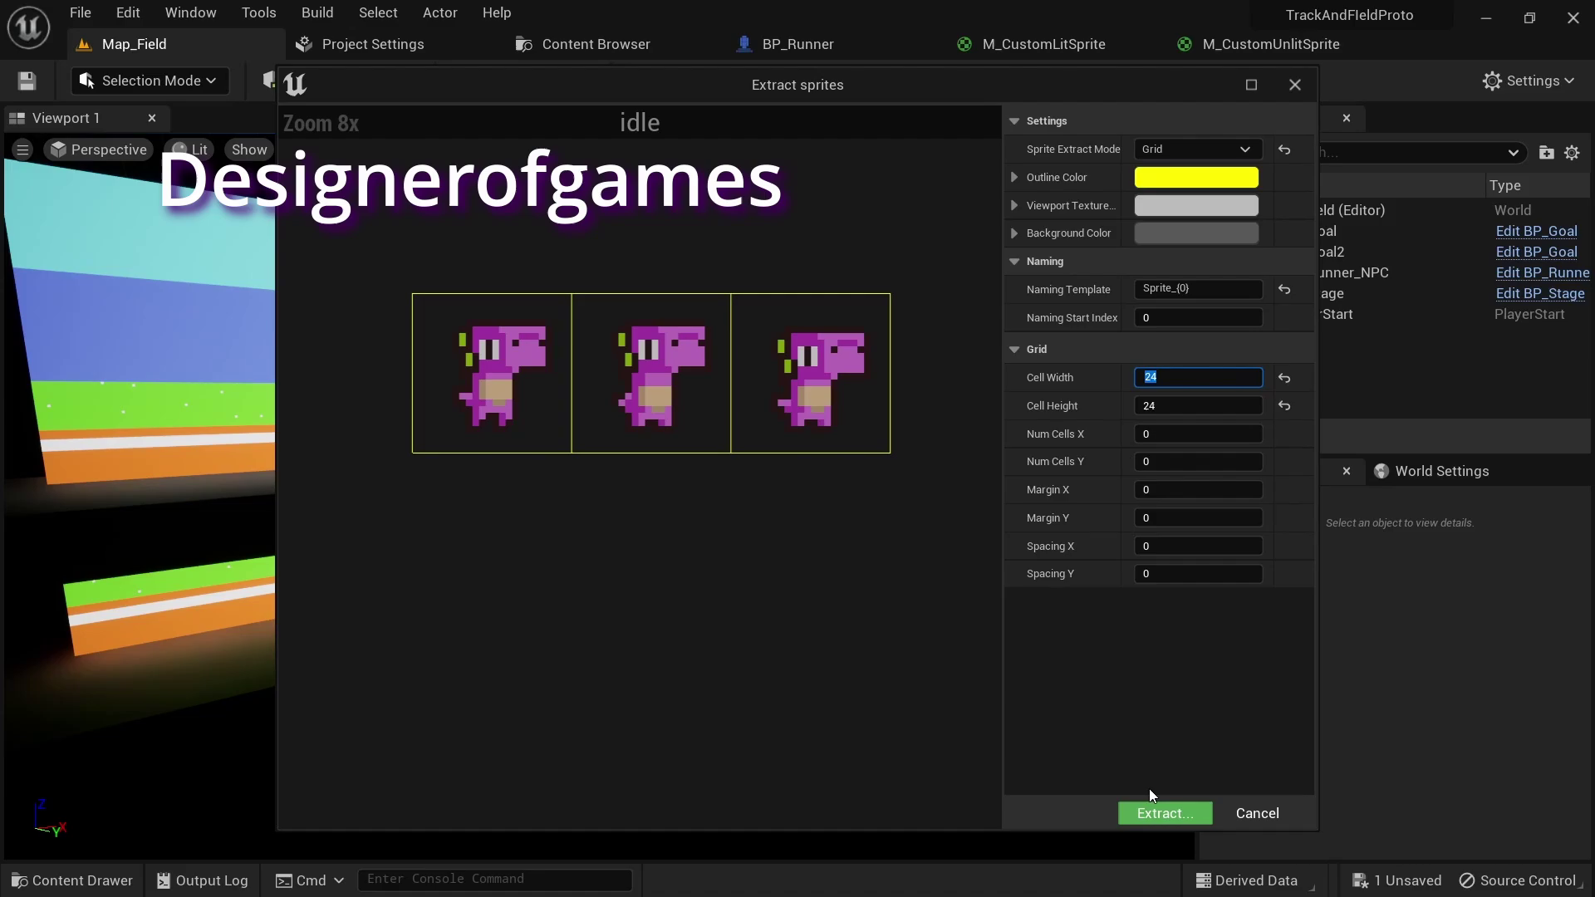
# Step: Extract the idle sprites, open idle_Sprite_0 and search 'mi_custom' to check its material
pyautogui.click(1177, 808)
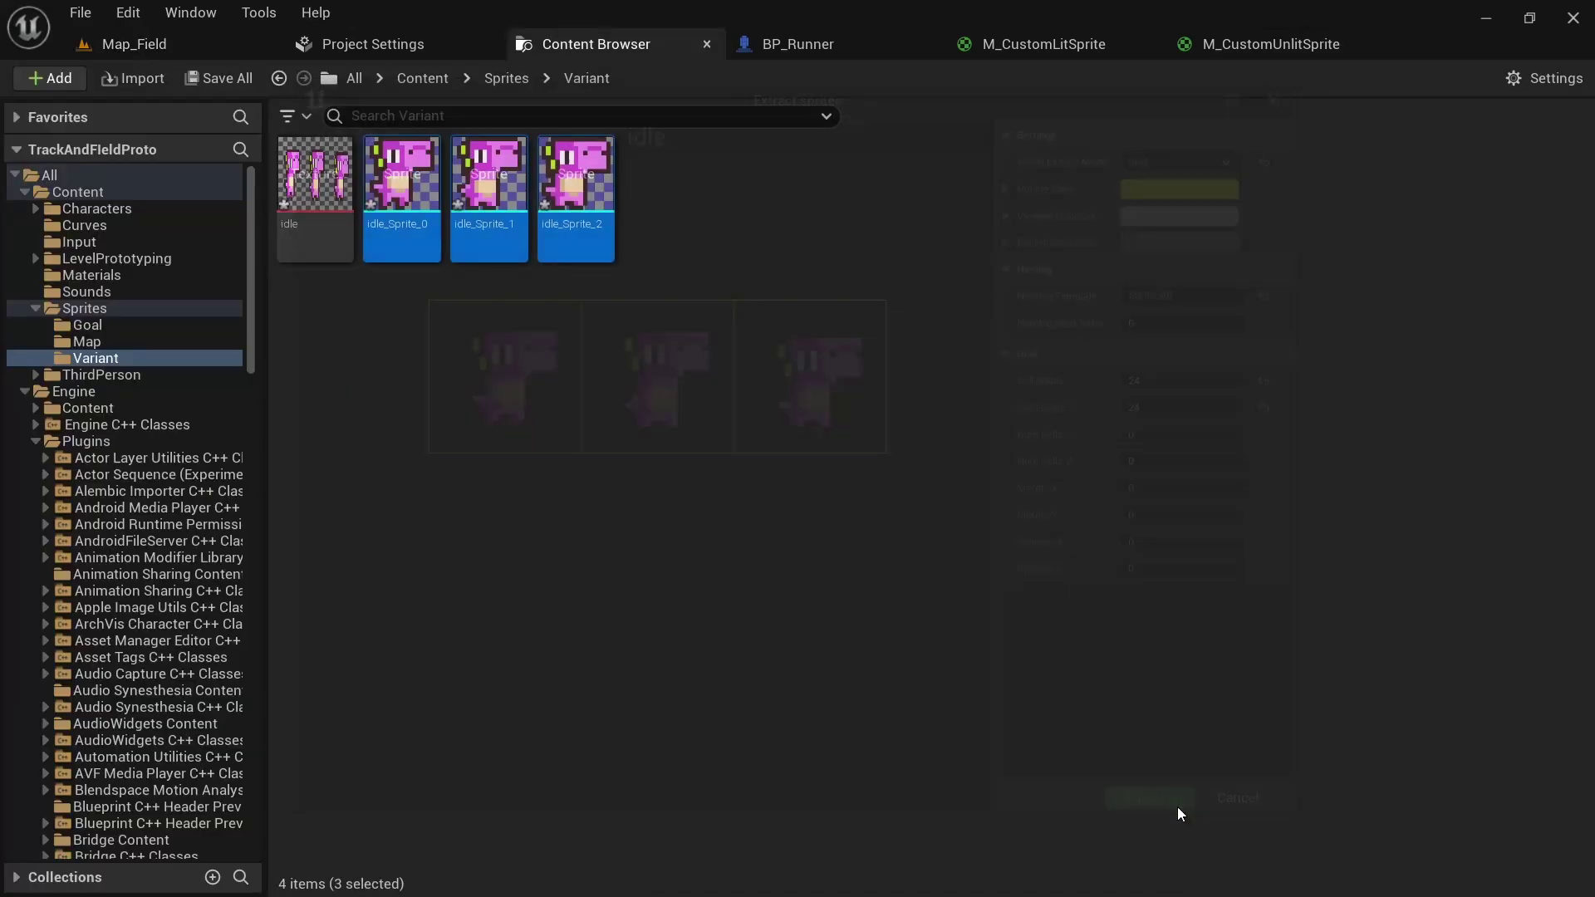
pyautogui.doubleClick(405, 217)
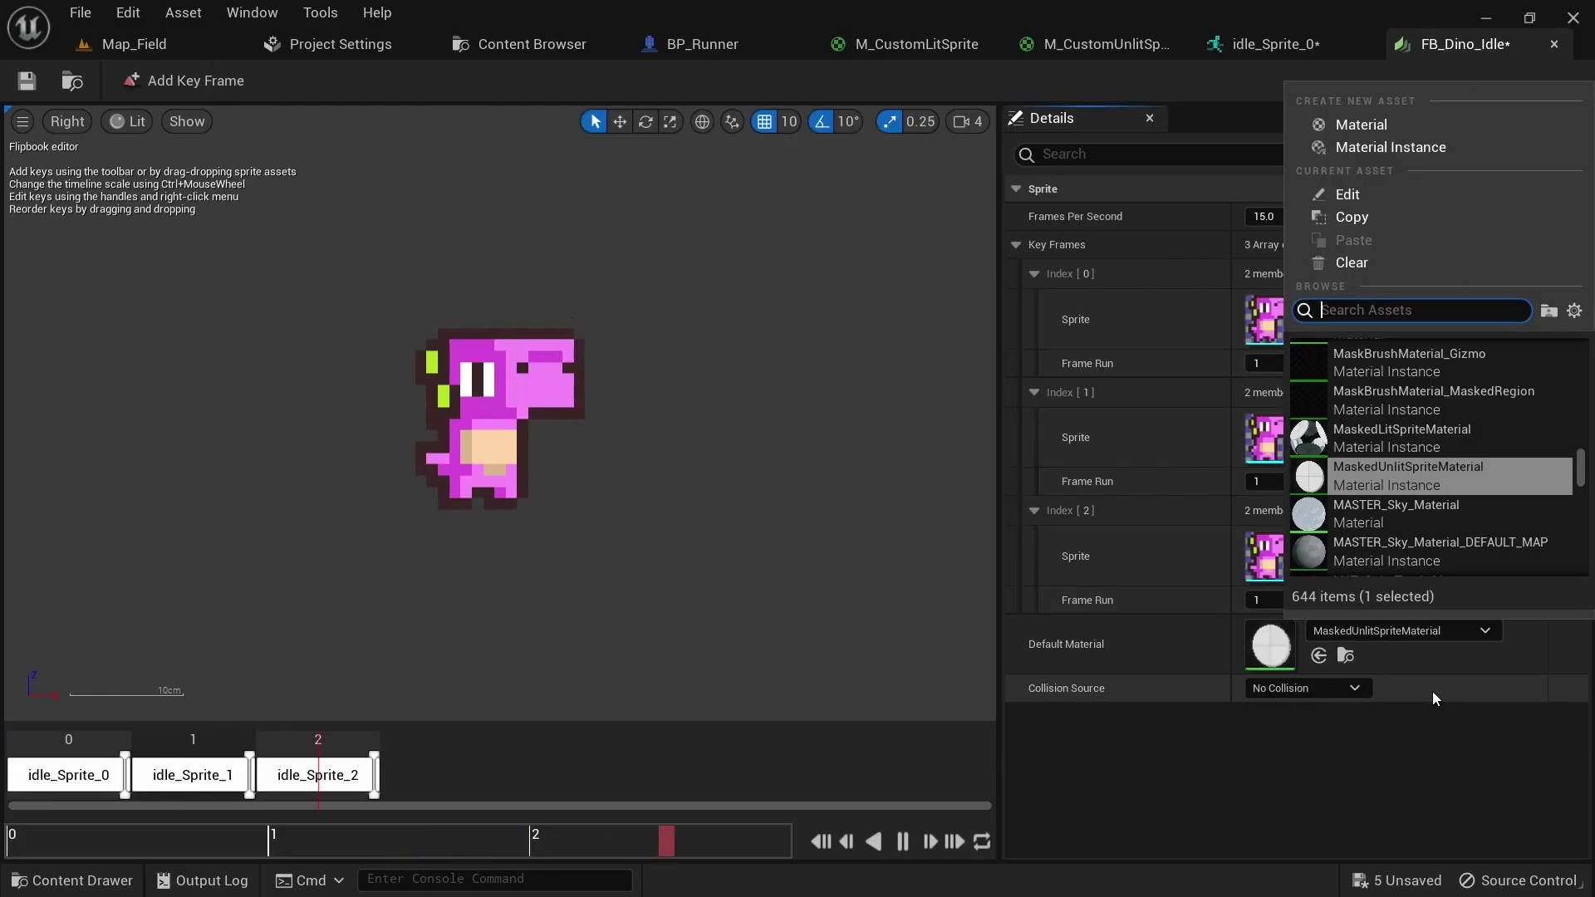
pyautogui.write('mi_custom')
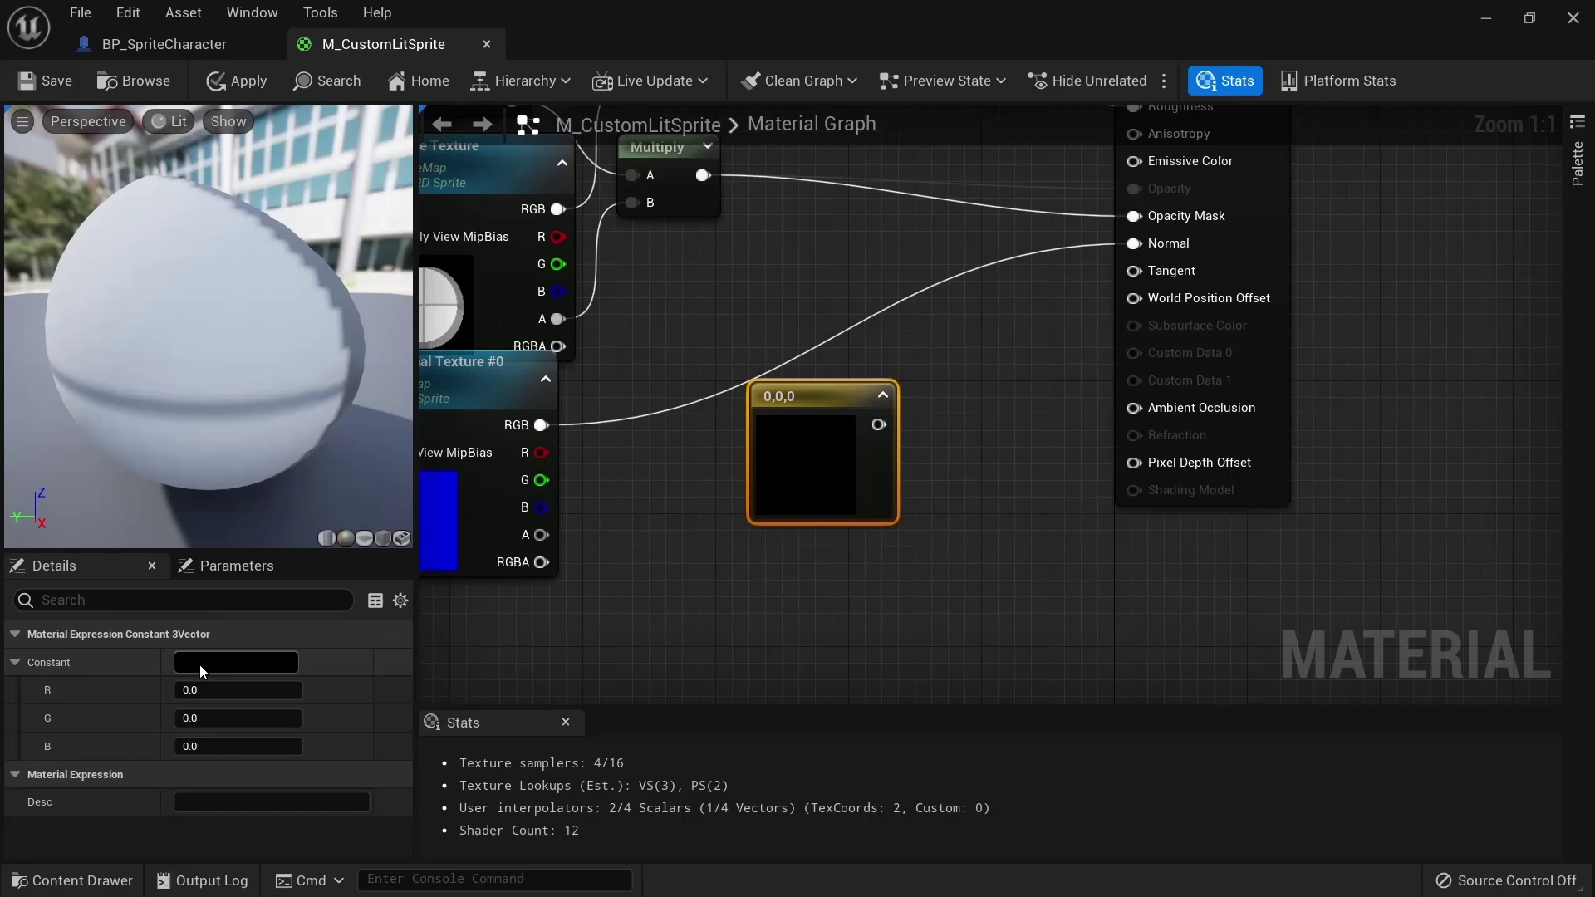
# Step: Set the Constant3Vector to red (1,0,0) and connect it to Emissive Color
pyautogui.click(208, 662)
pyautogui.click(573, 867)
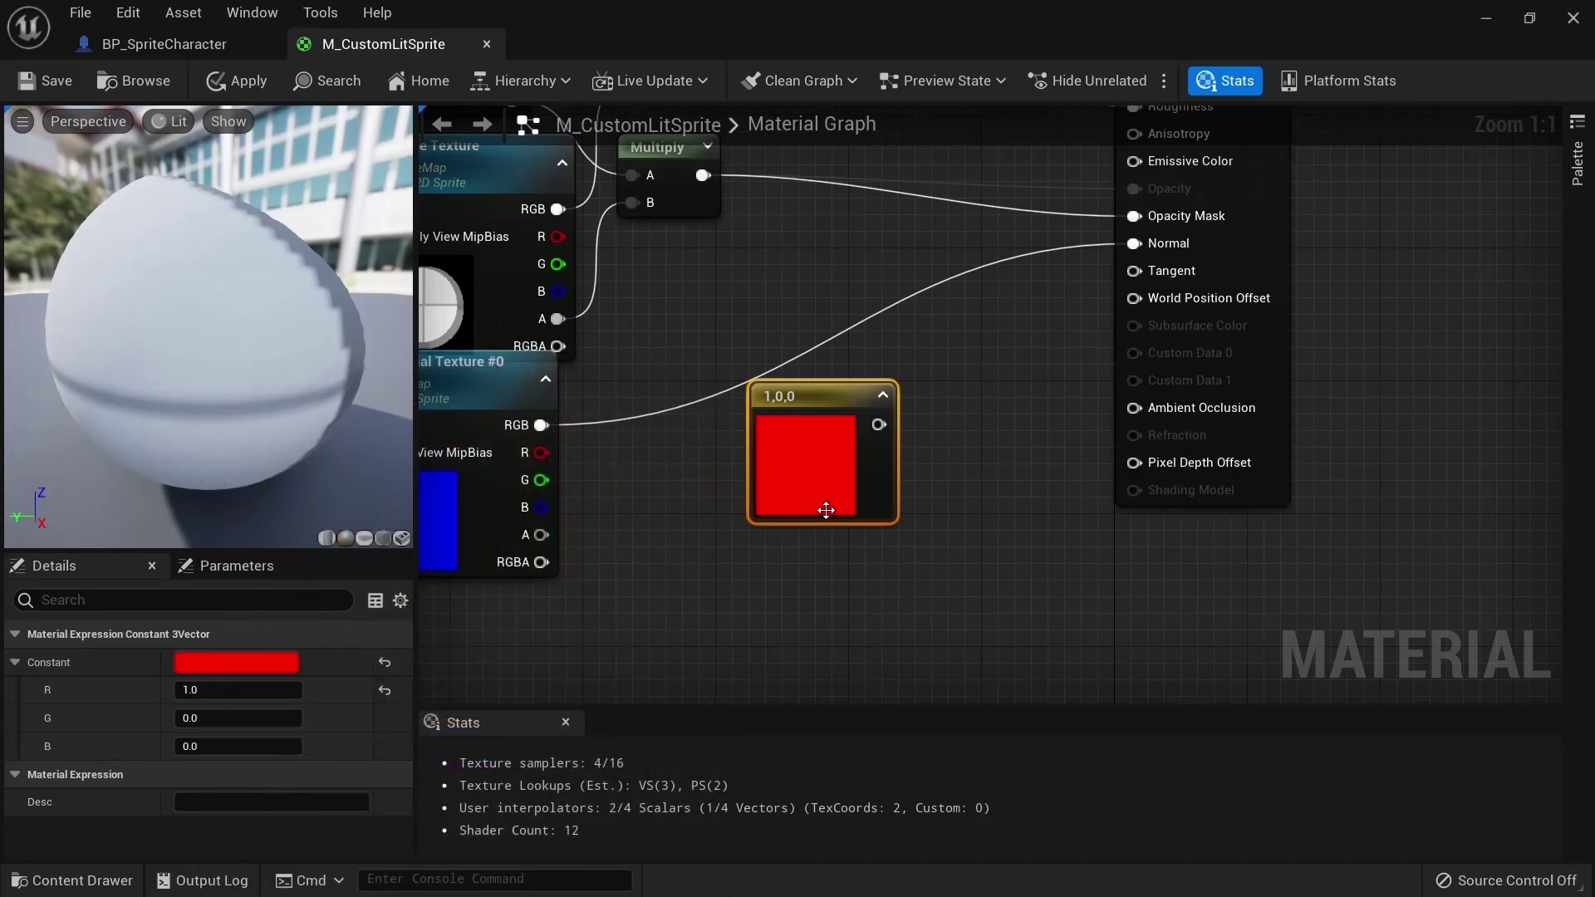
pyautogui.moveTo(1140, 233); pyautogui.dragTo(1132, 230)
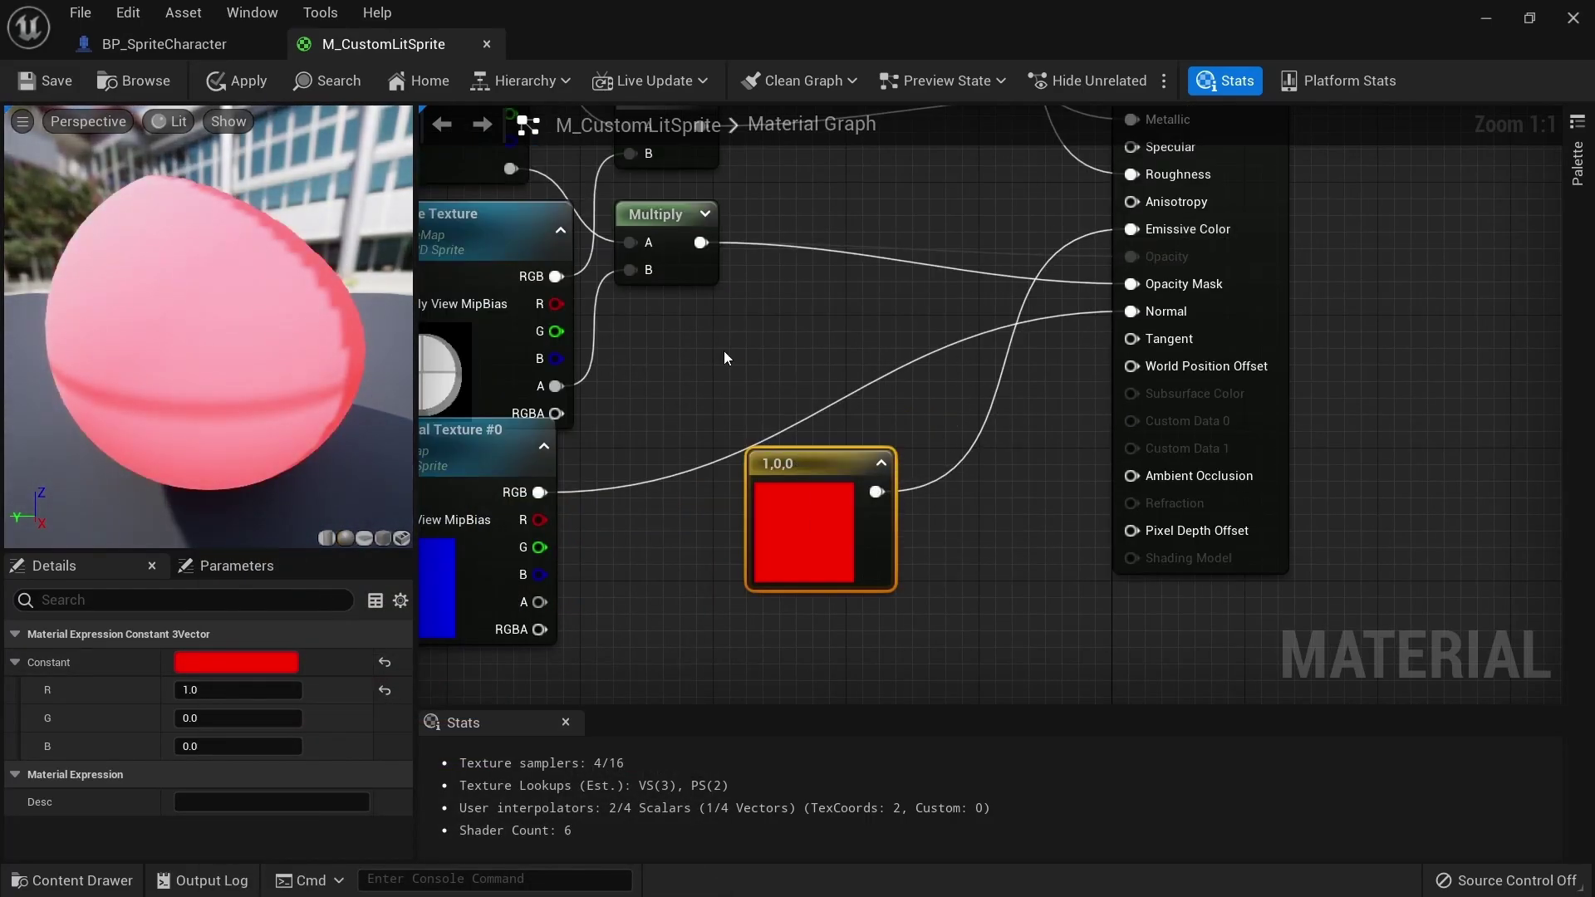
# Step: Insert a Multiply node fed by the red constant and wire it into Emissive Color
pyautogui.moveTo(876, 492); pyautogui.dragTo(969, 572)
pyautogui.write('multiply')
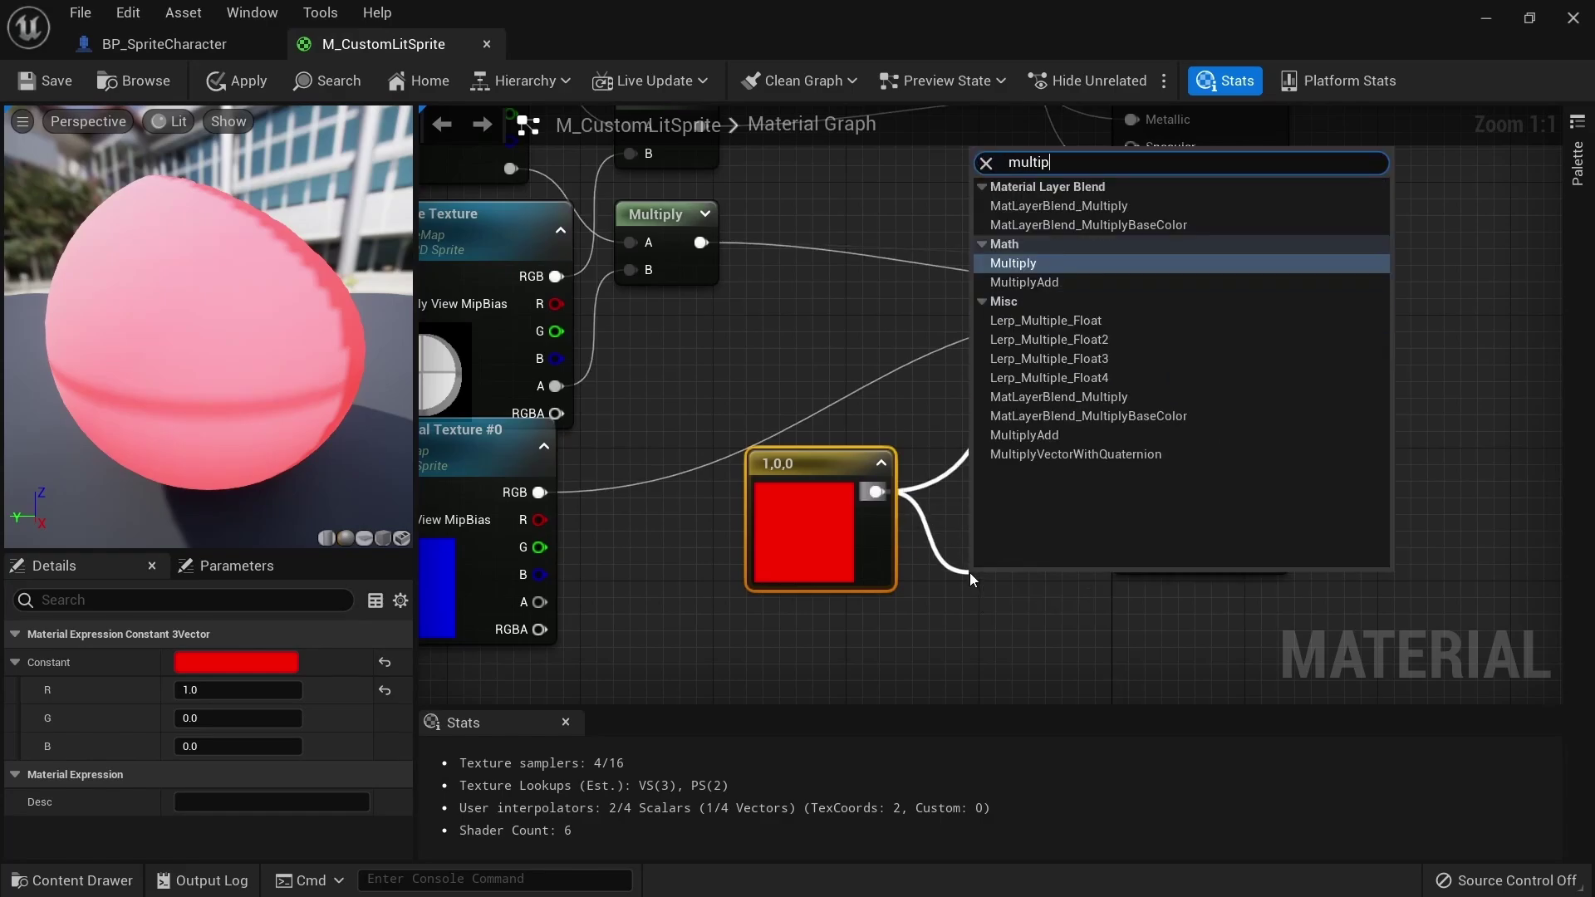
pyautogui.press('Return')
pyautogui.moveTo(1077, 614); pyautogui.dragTo(1144, 231)
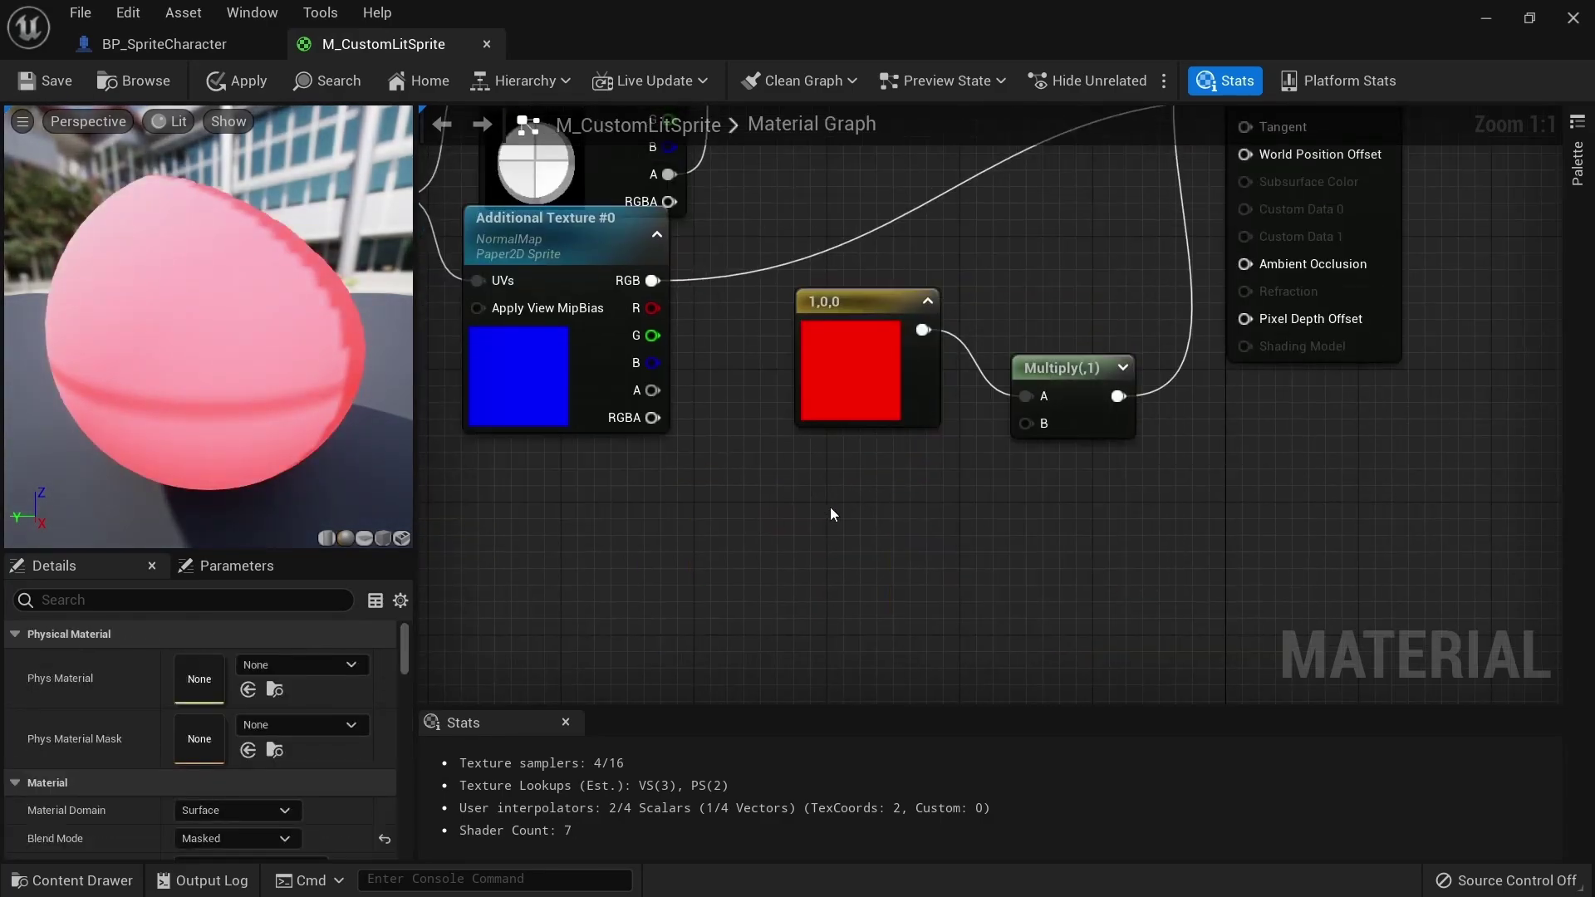